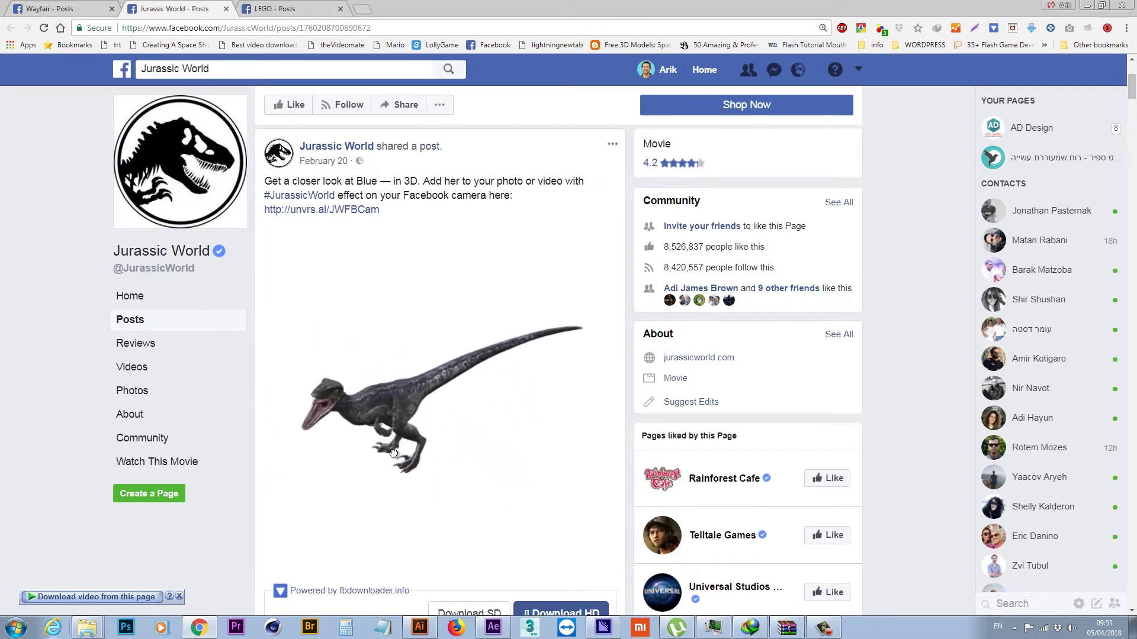
key("ctrl+shift+Tab")
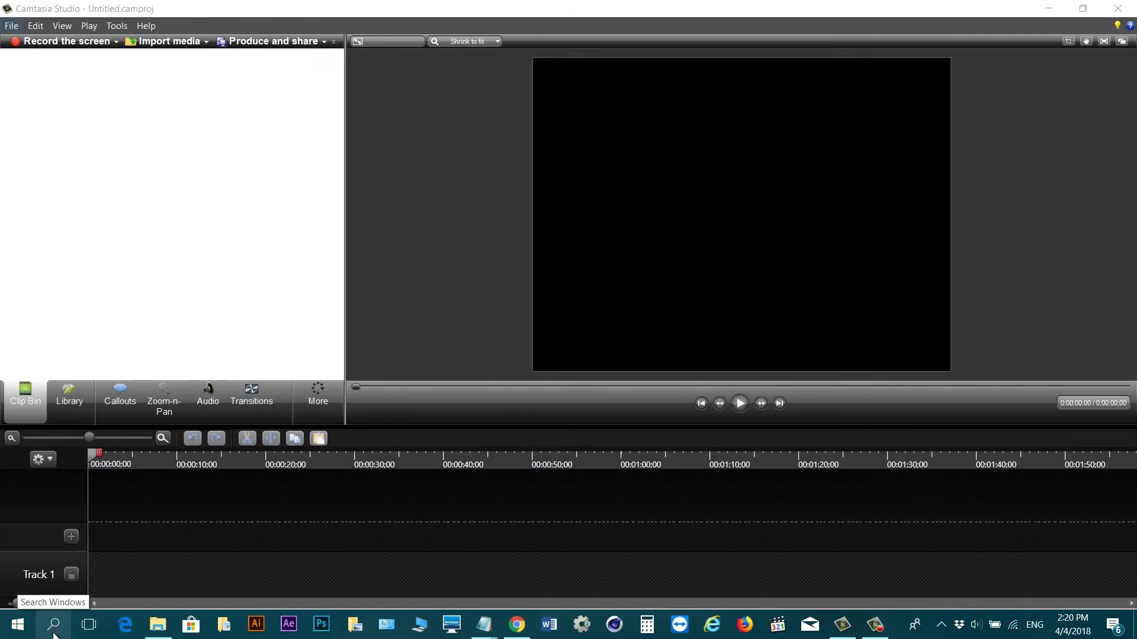
- Find and launch Paint 3D from the Windows search, and start a new blank project
left_click(55, 633)
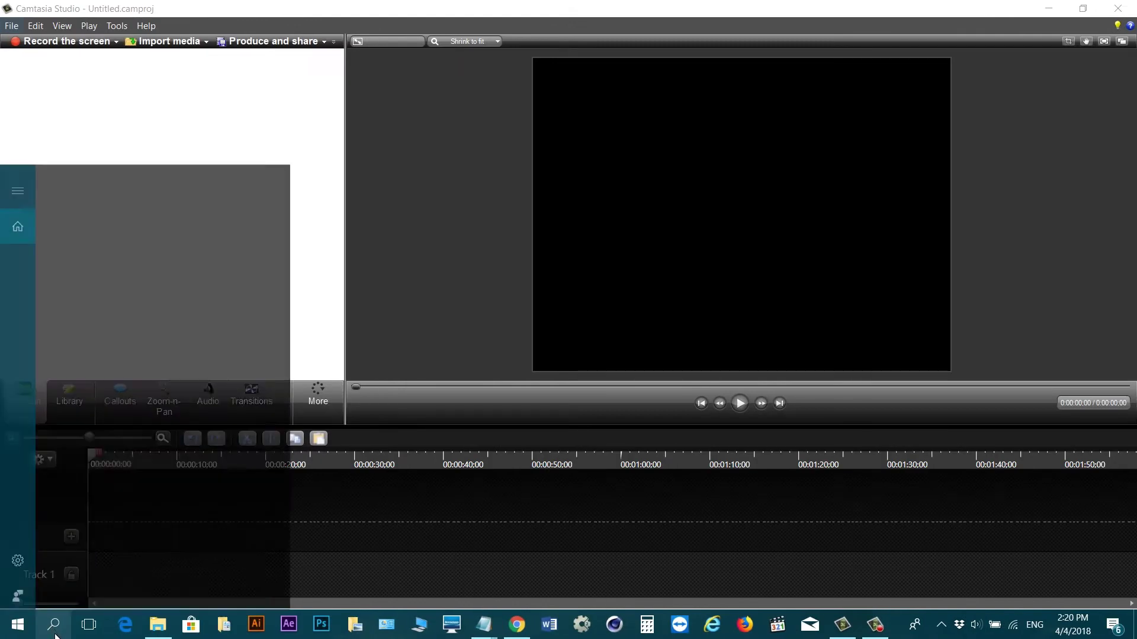
type("pa")
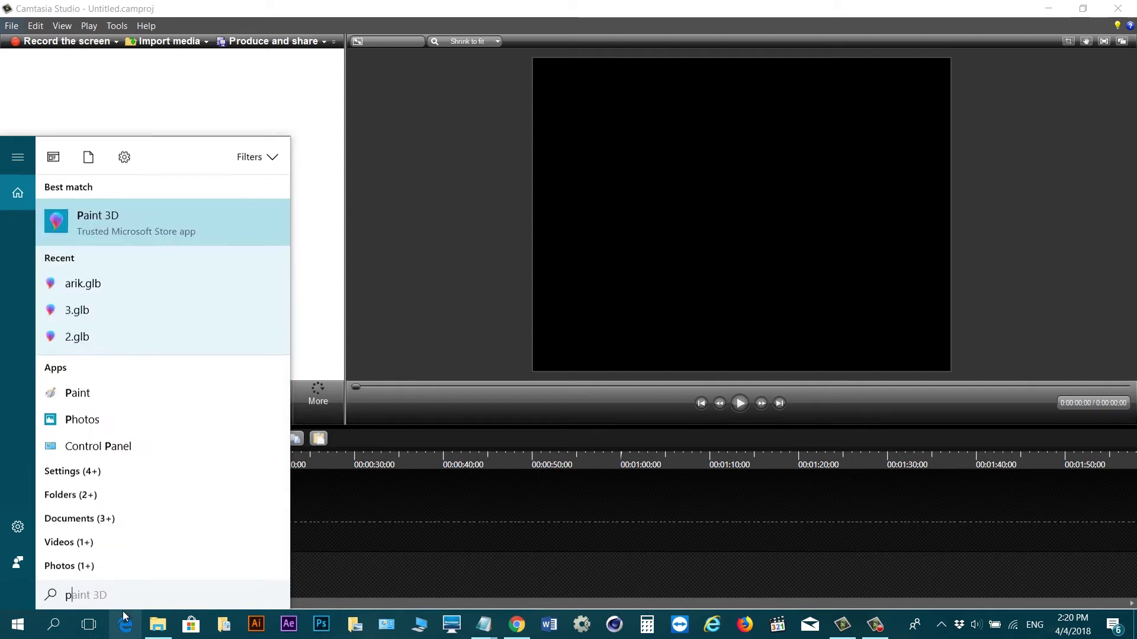
left_click(134, 218)
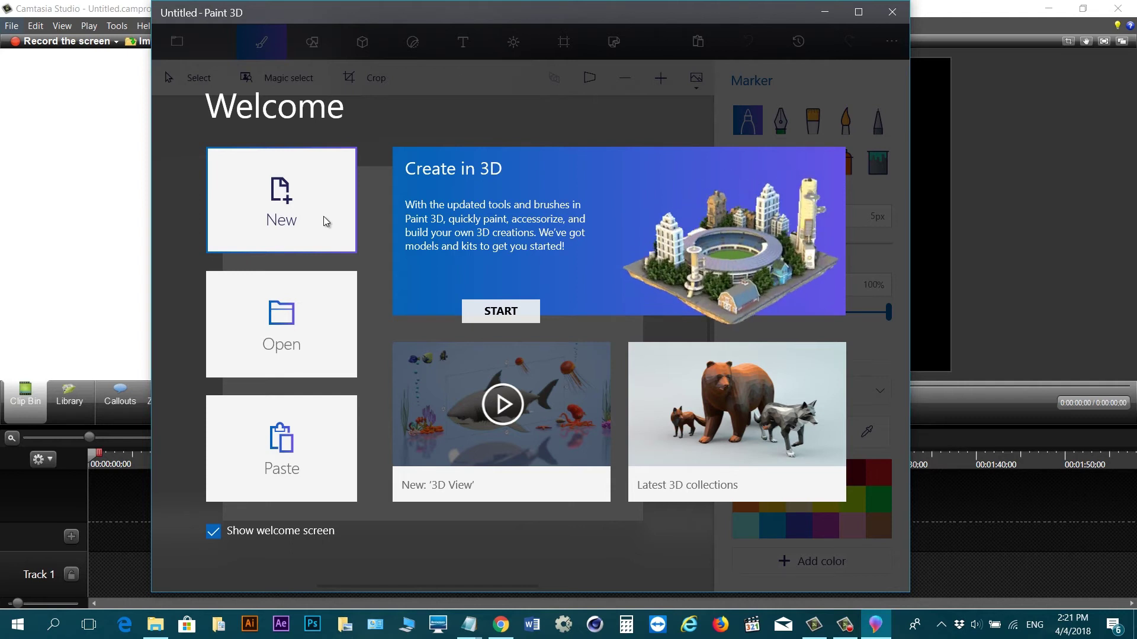
left_click(294, 204)
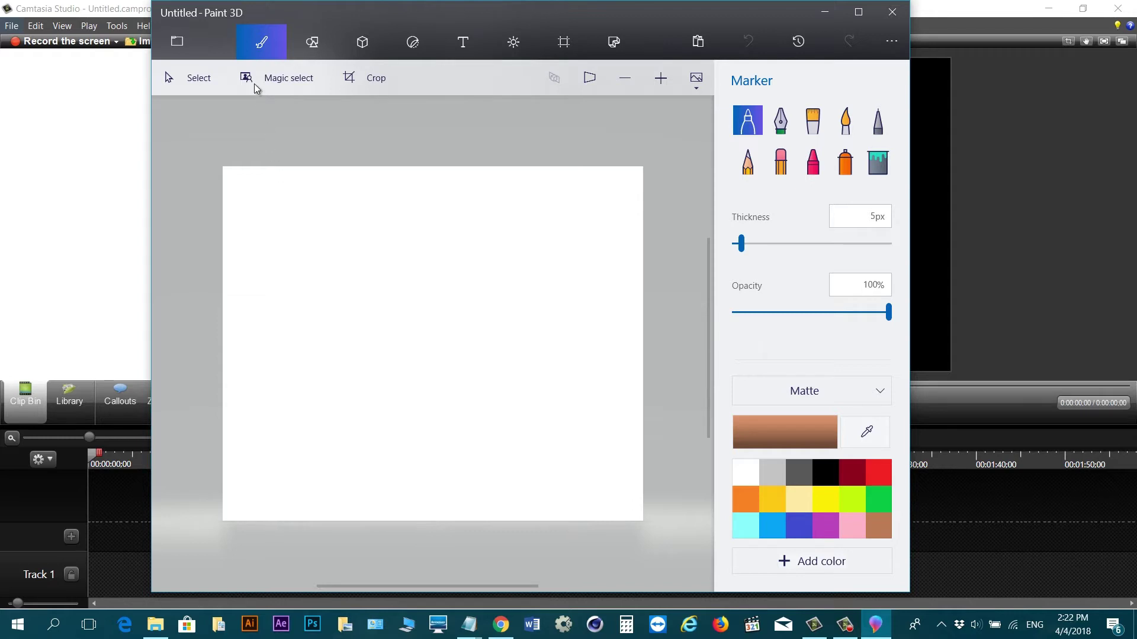
- Draw a closed multi-lobed soft-edge 3D doodle on the canvas and check it briefly in 3D view
left_click(363, 44)
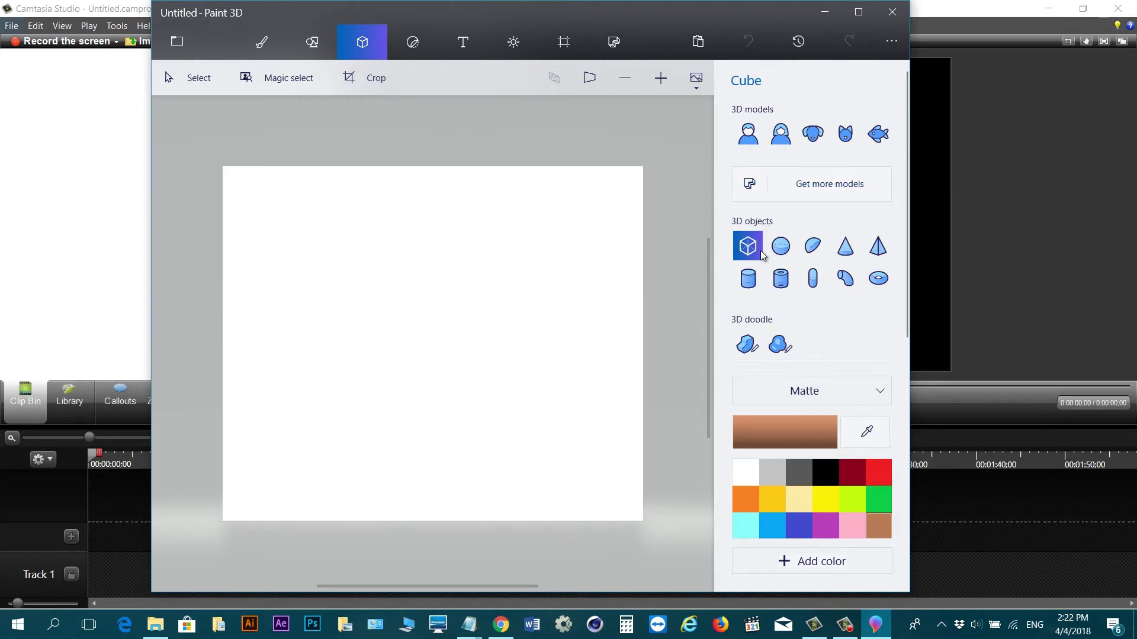
left_click(780, 343)
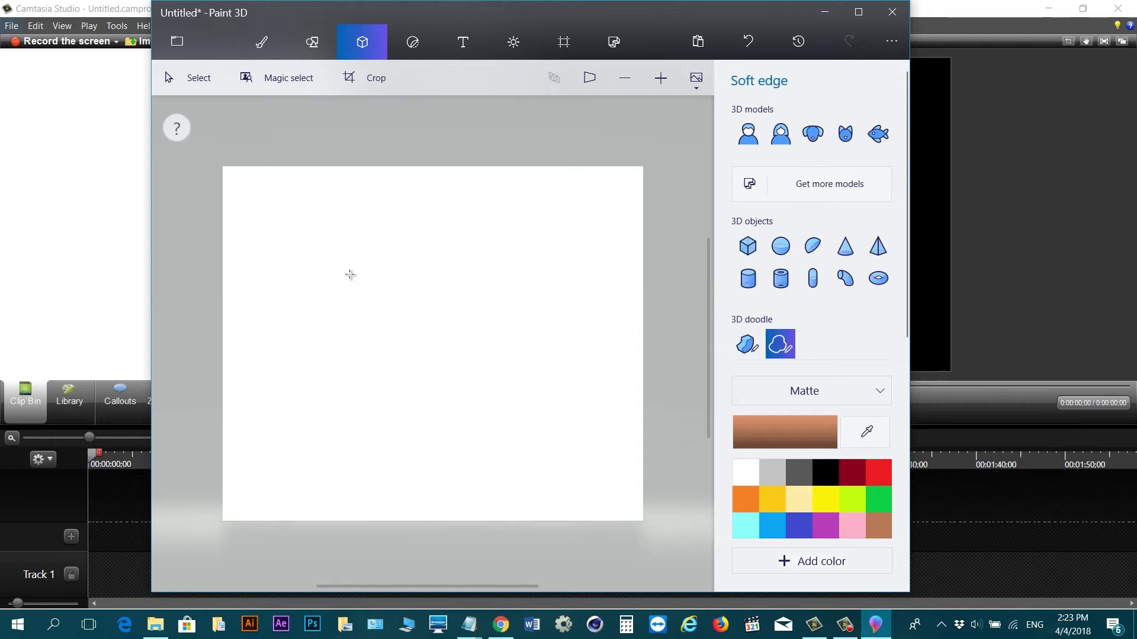
mouse_move(349, 275)
left_mouse_down()
mouse_move(379, 271)
mouse_move(424, 248)
mouse_move(416, 285)
mouse_move(456, 295)
mouse_move(437, 320)
mouse_move(423, 311)
mouse_move(442, 335)
mouse_move(396, 324)
left_mouse_up()
mouse_move(371, 362)
left_mouse_down()
mouse_move(352, 330)
mouse_move(360, 315)
mouse_move(309, 319)
mouse_move(303, 279)
mouse_move(350, 276)
left_mouse_up()
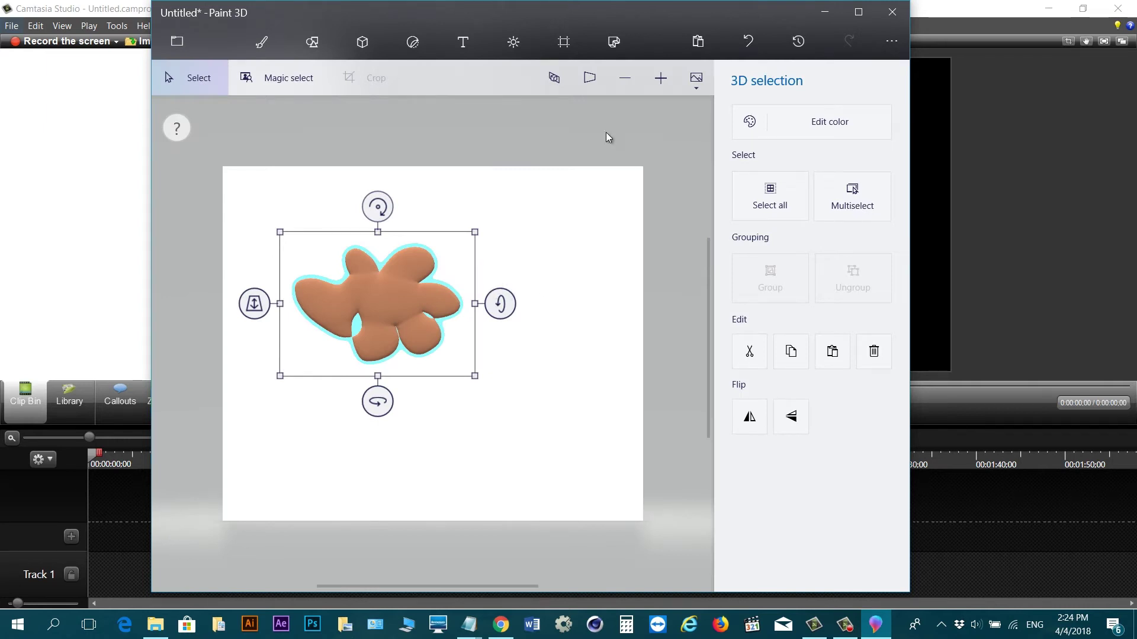
left_click(589, 78)
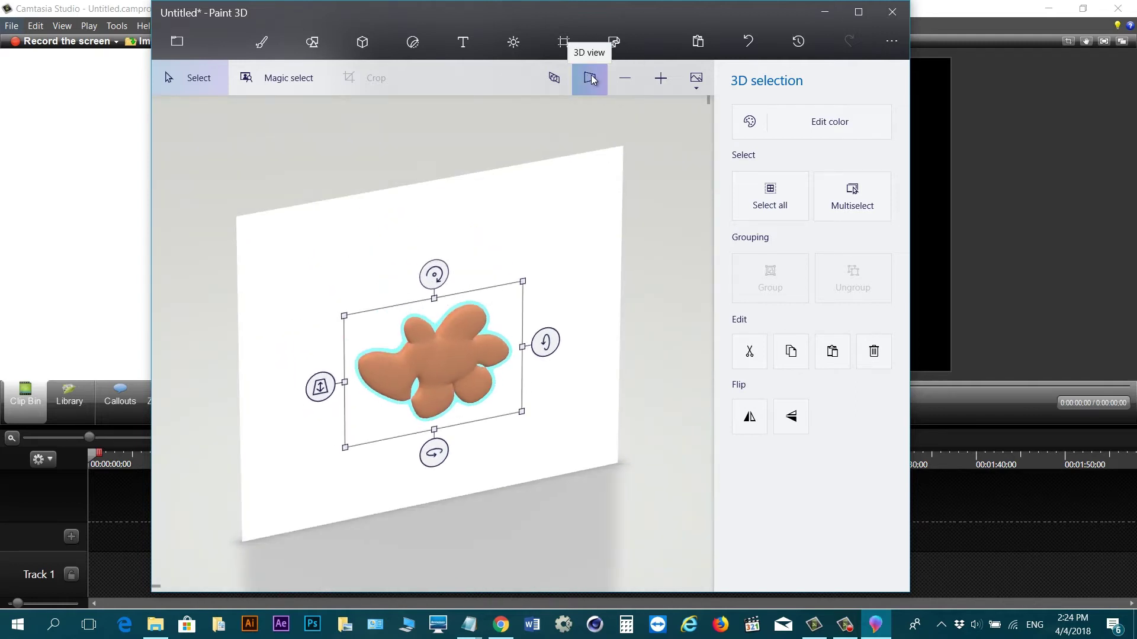
left_click(591, 79)
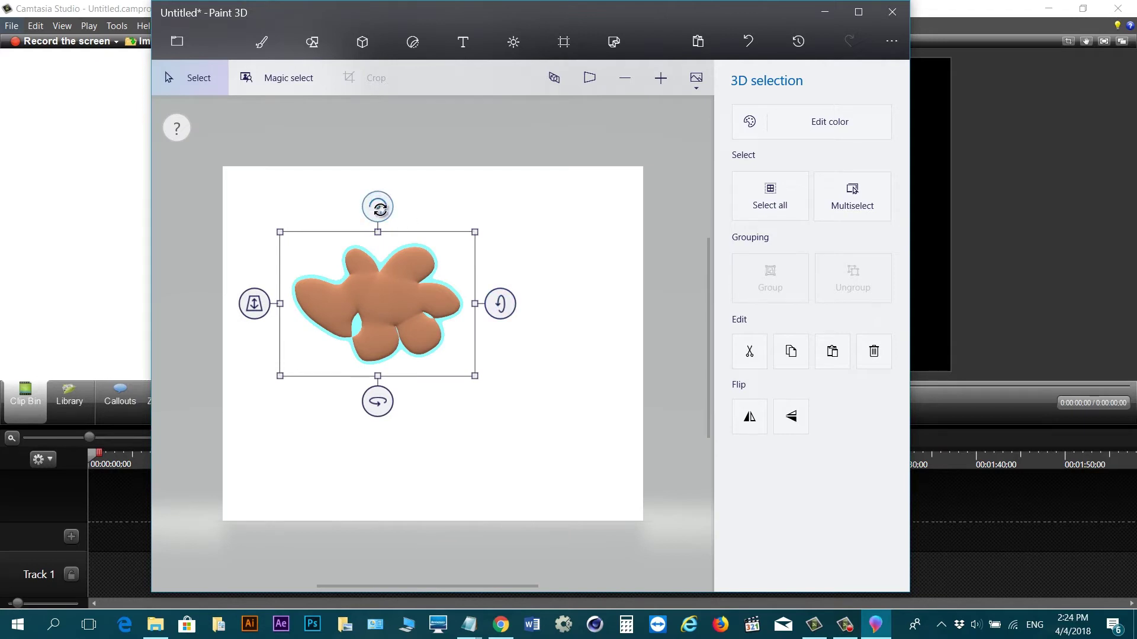
- Try rotating the doodle within the canvas plane and around its horizontal axis, and reselect it
mouse_move(380, 208)
left_mouse_down()
mouse_move(450, 327)
mouse_move(375, 376)
mouse_move(400, 362)
left_mouse_up()
left_click(479, 317)
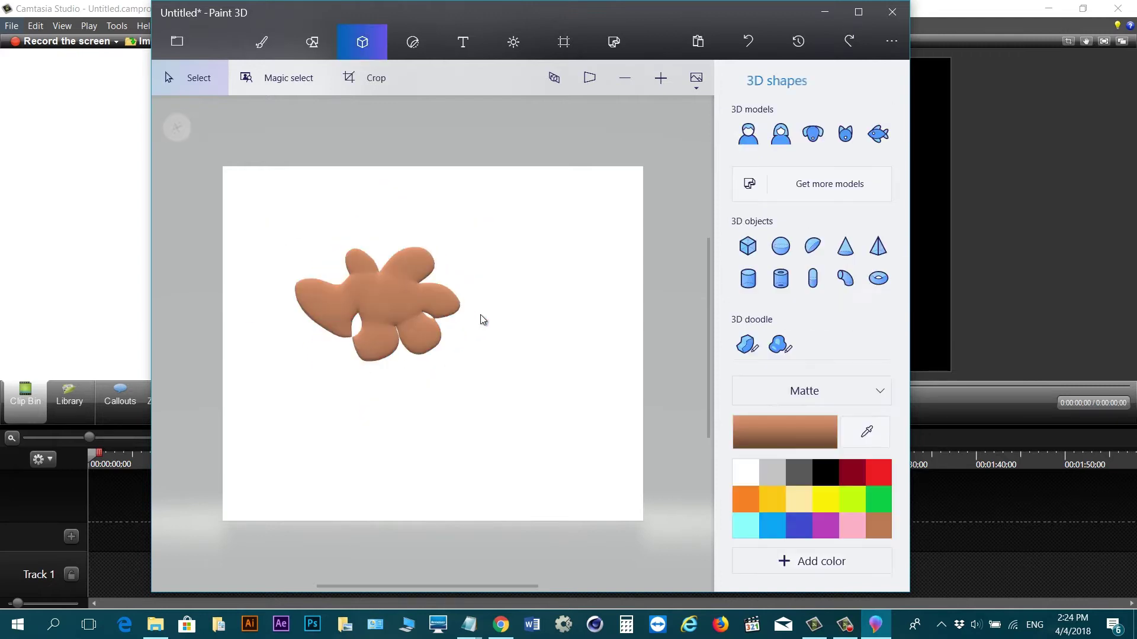
left_click(418, 301)
mouse_move(500, 300)
left_mouse_down()
mouse_move(500, 360)
mouse_move(500, 305)
left_mouse_up()
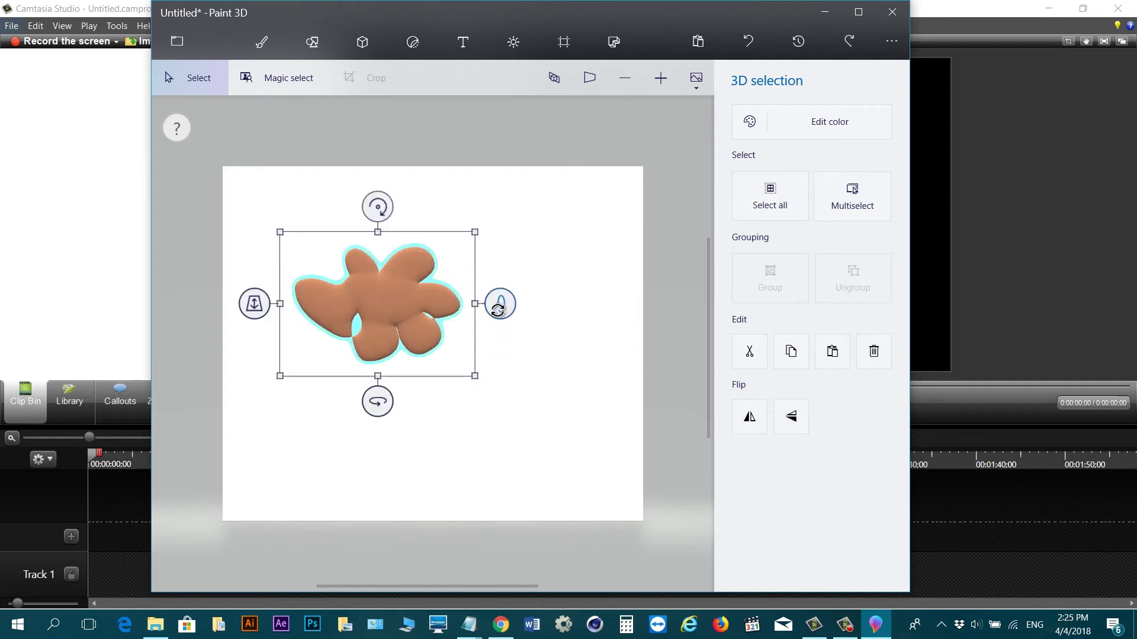
left_click(418, 376)
left_click(407, 330)
- Turn the doodle around its vertical and horizontal axes until its lobed face points forward at a slight angle, and deselect it
left_click_drag(377, 402, 442, 406)
mouse_move(299, 305)
left_mouse_down()
mouse_move(368, 310)
mouse_move(288, 304)
left_mouse_up()
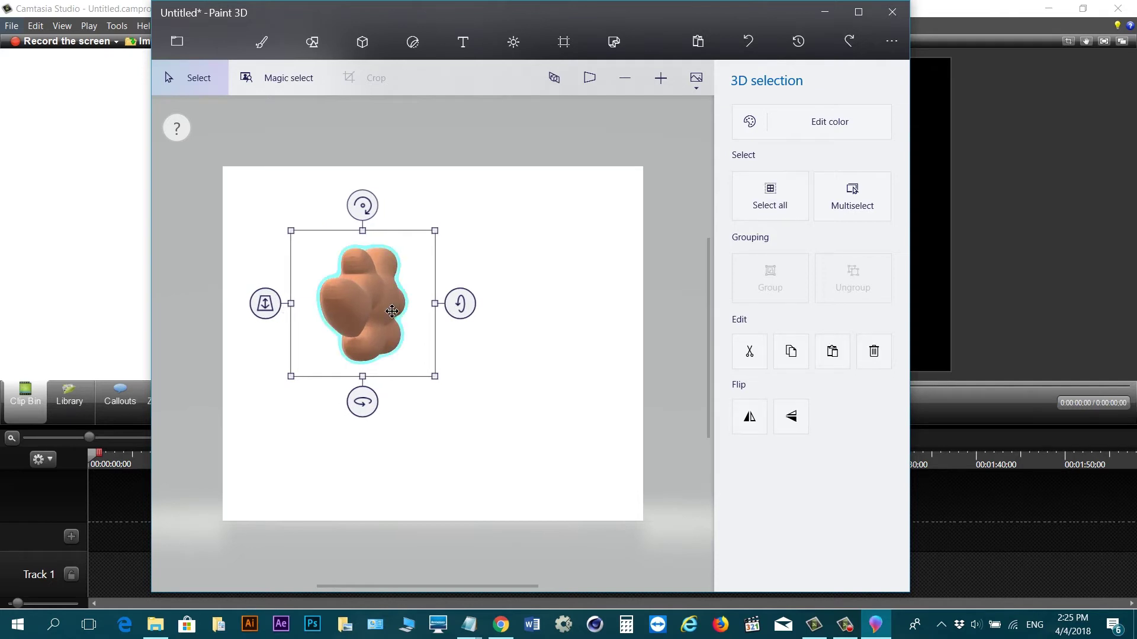
left_click_drag(461, 303, 472, 355)
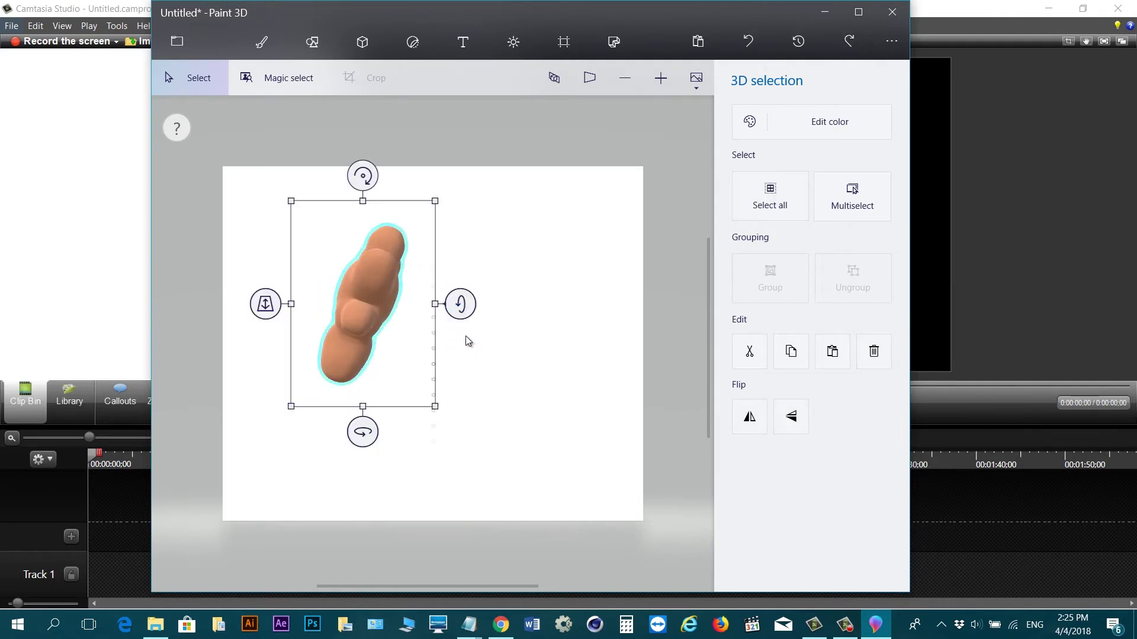
left_click_drag(362, 201, 399, 288)
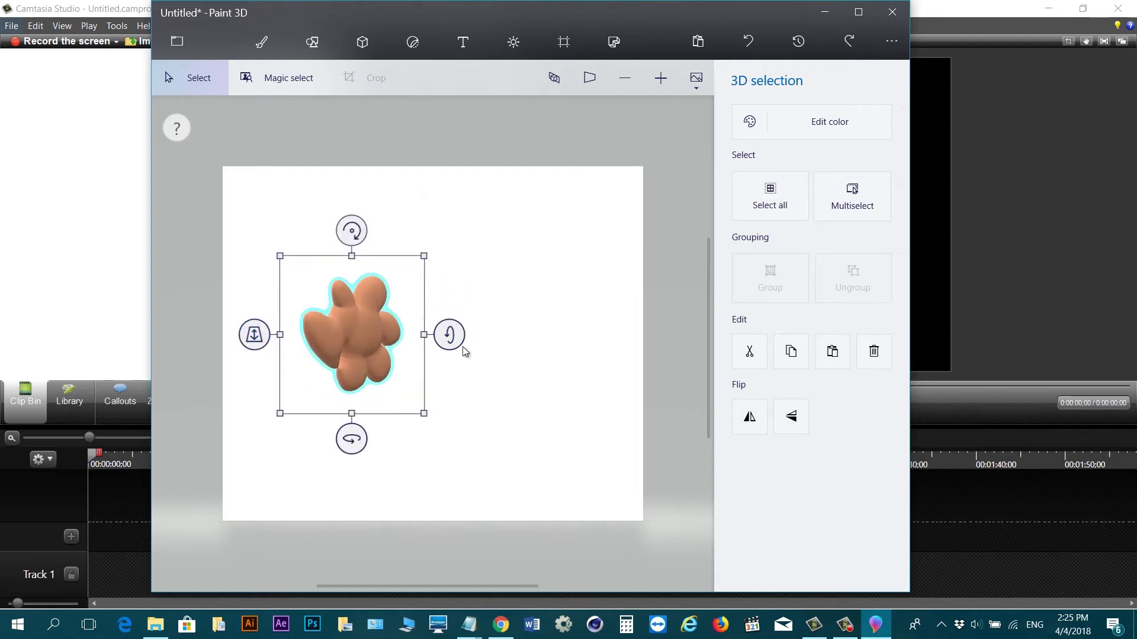
left_click_drag(351, 439, 331, 436)
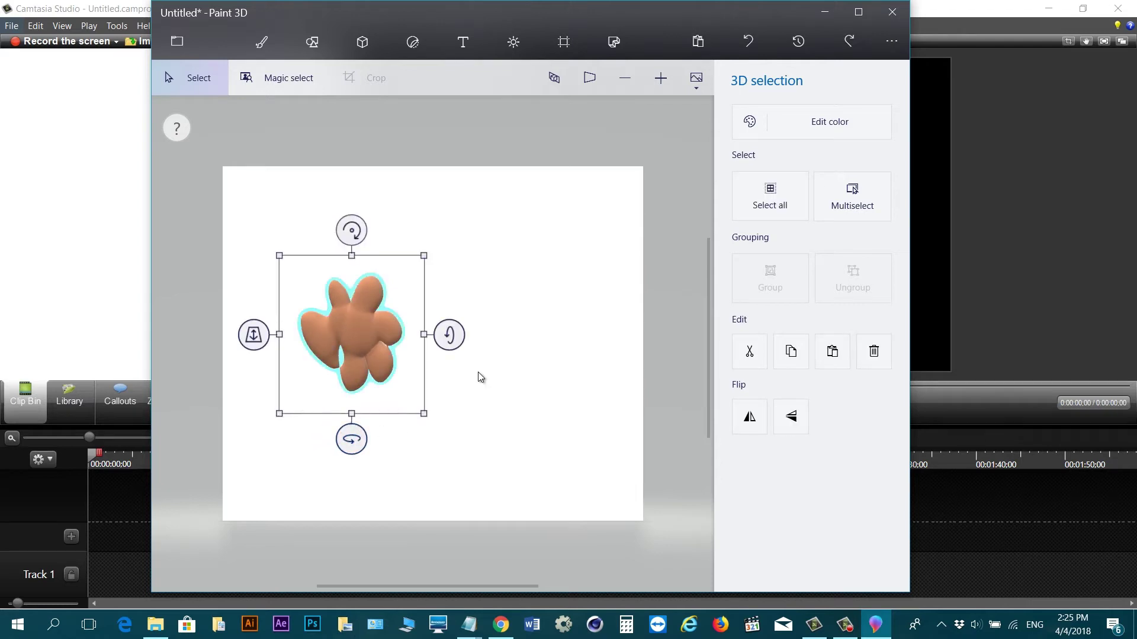
left_click(527, 290)
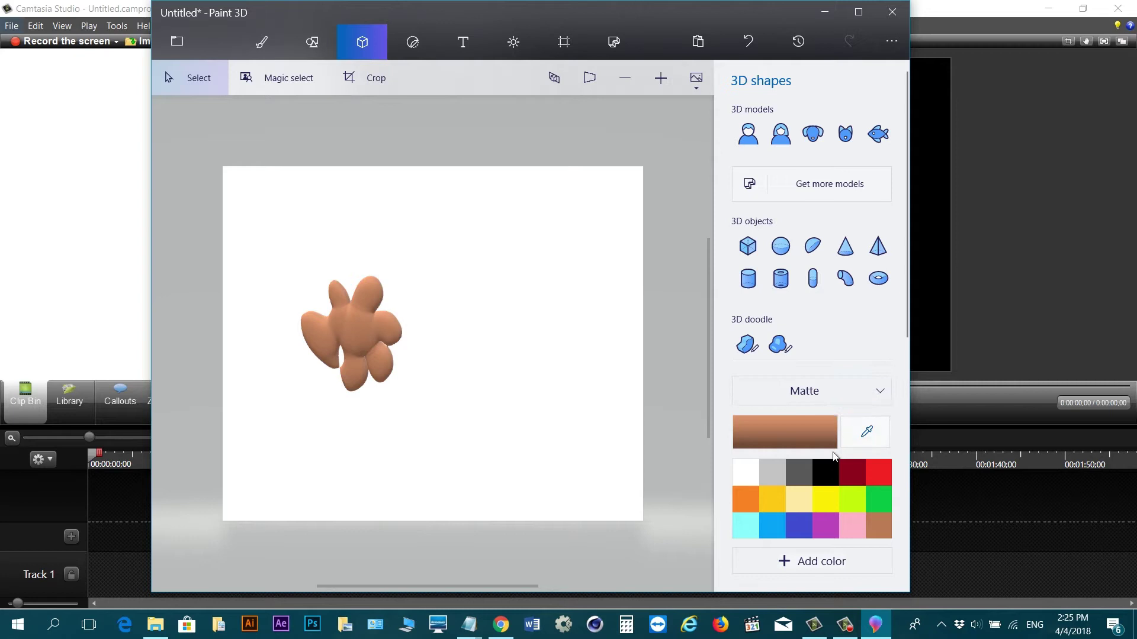
- Paint over the front of the doodle with a red matte 20px crayon
left_click(841, 391)
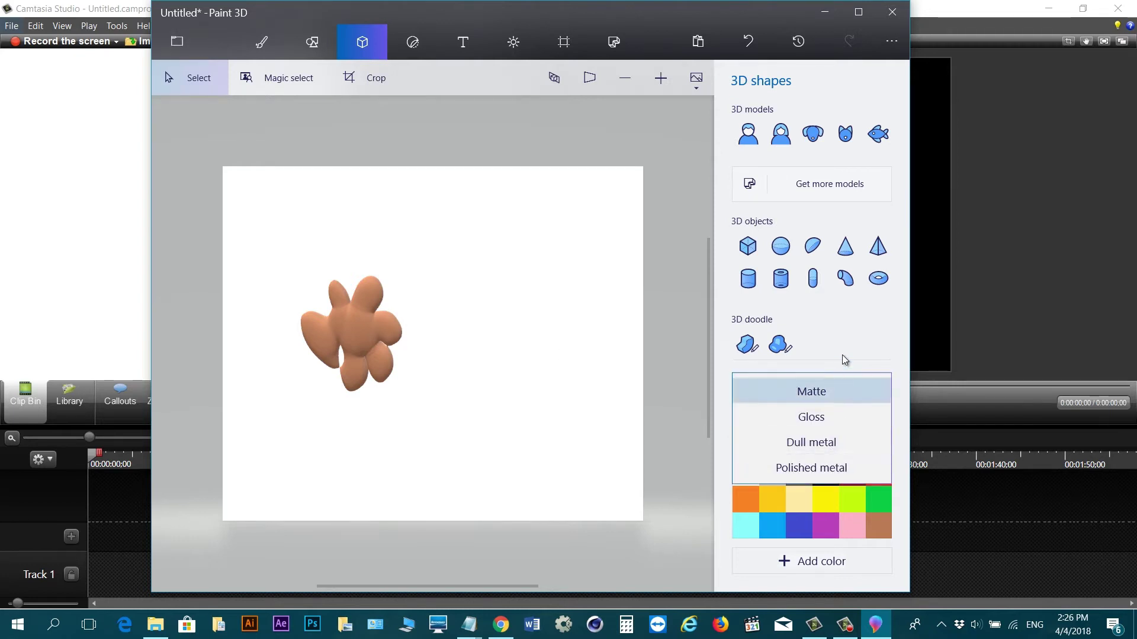
left_click(855, 389)
left_click(880, 473)
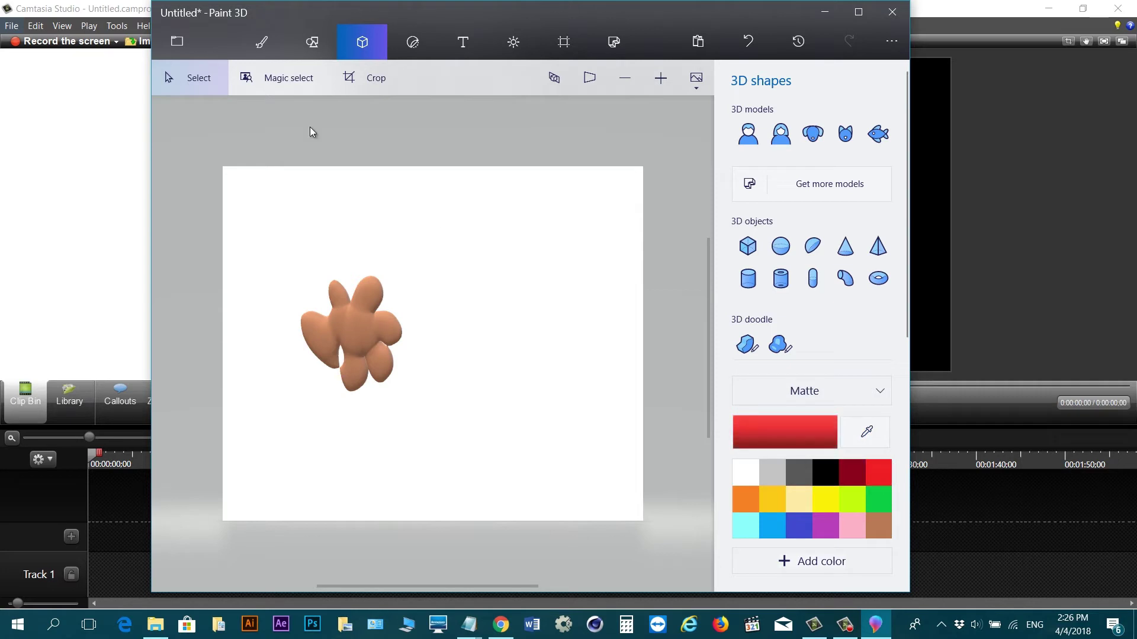
left_click(264, 42)
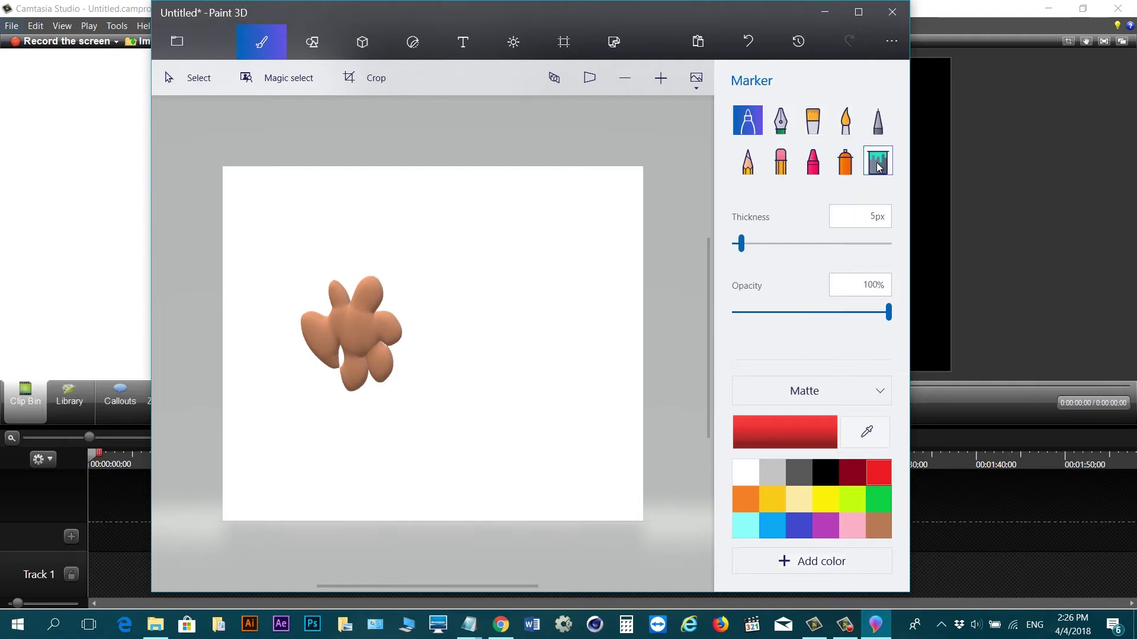
left_click(814, 162)
mouse_move(364, 325)
left_mouse_down()
mouse_move(345, 311)
mouse_move(382, 312)
mouse_move(332, 300)
mouse_move(376, 277)
mouse_move(381, 298)
mouse_move(296, 323)
mouse_move(304, 348)
mouse_move(441, 349)
mouse_move(332, 326)
mouse_move(384, 366)
mouse_move(362, 388)
left_mouse_up()
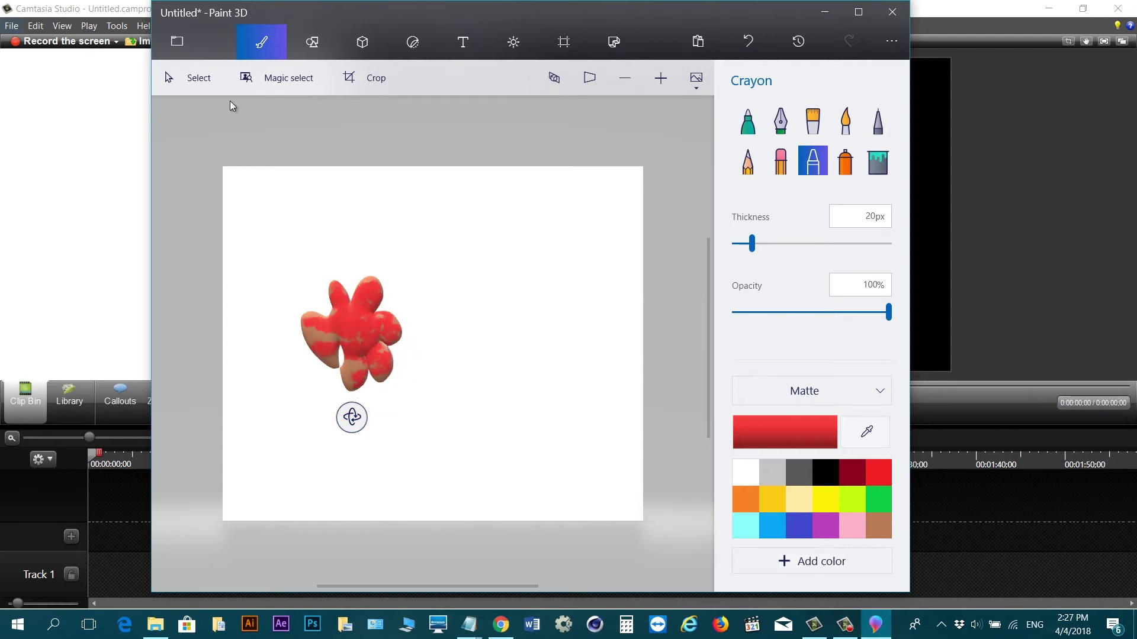
- Save the drawing as a Paint 3D project named "test"
left_click(190, 48)
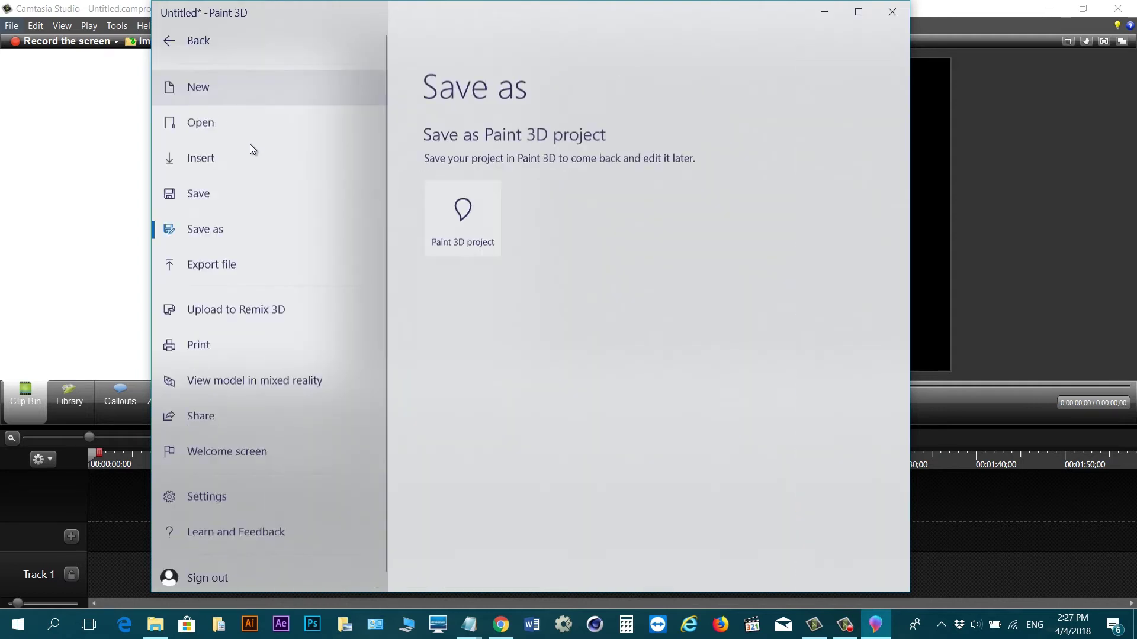
left_click(482, 232)
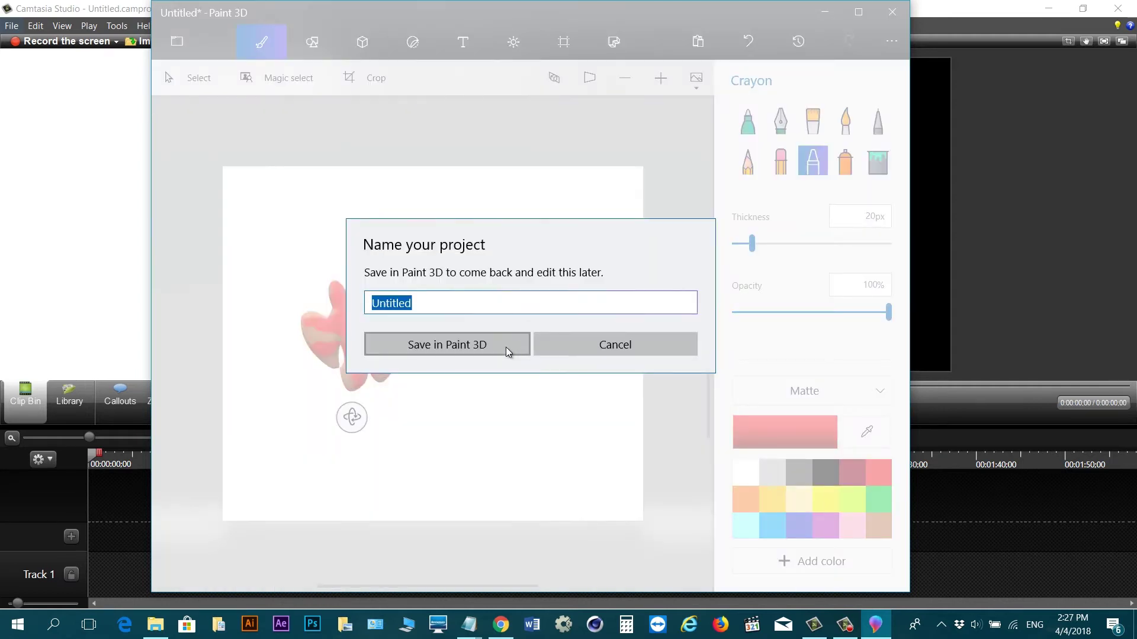
type("tes")
left_click(487, 344)
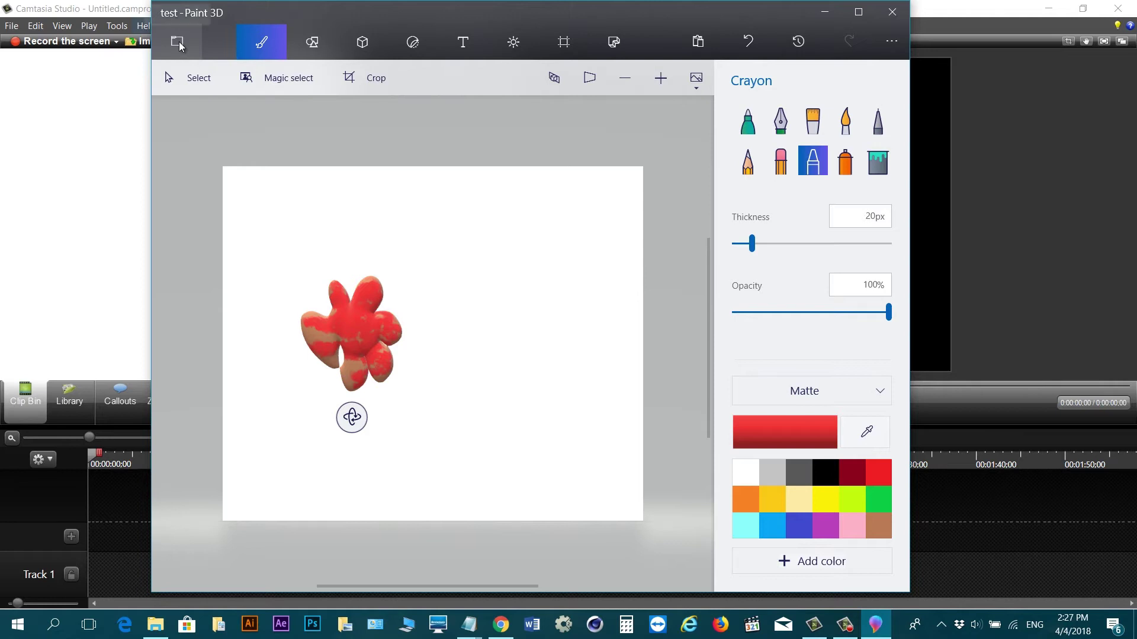
- Export the model as a 3D GLB file named test.glb on the Desktop
left_click(177, 43)
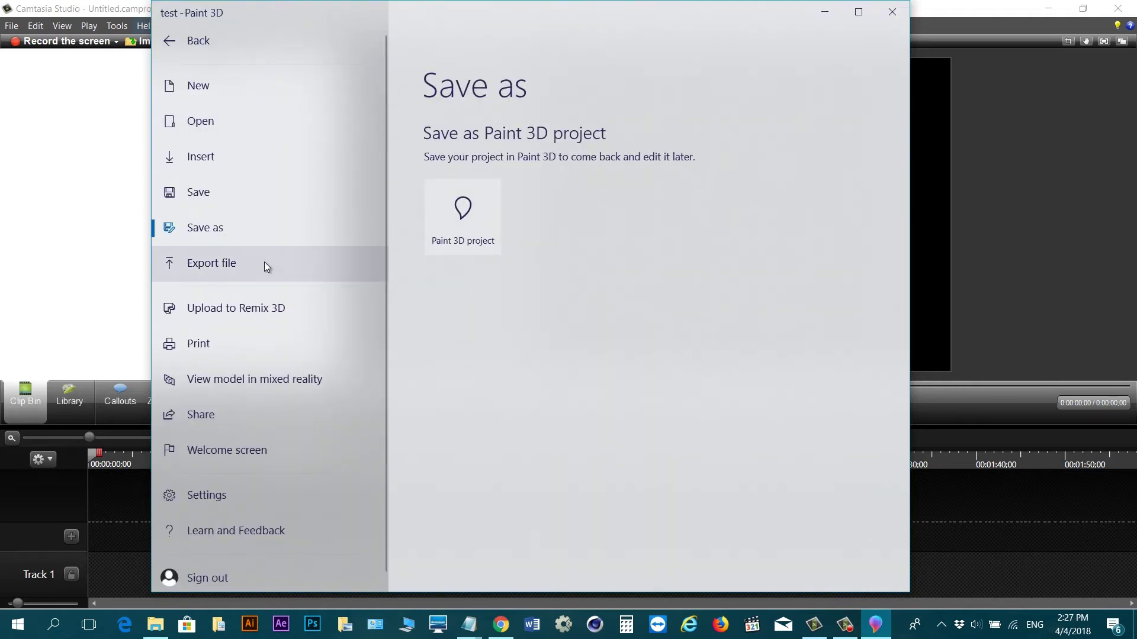
left_click(264, 267)
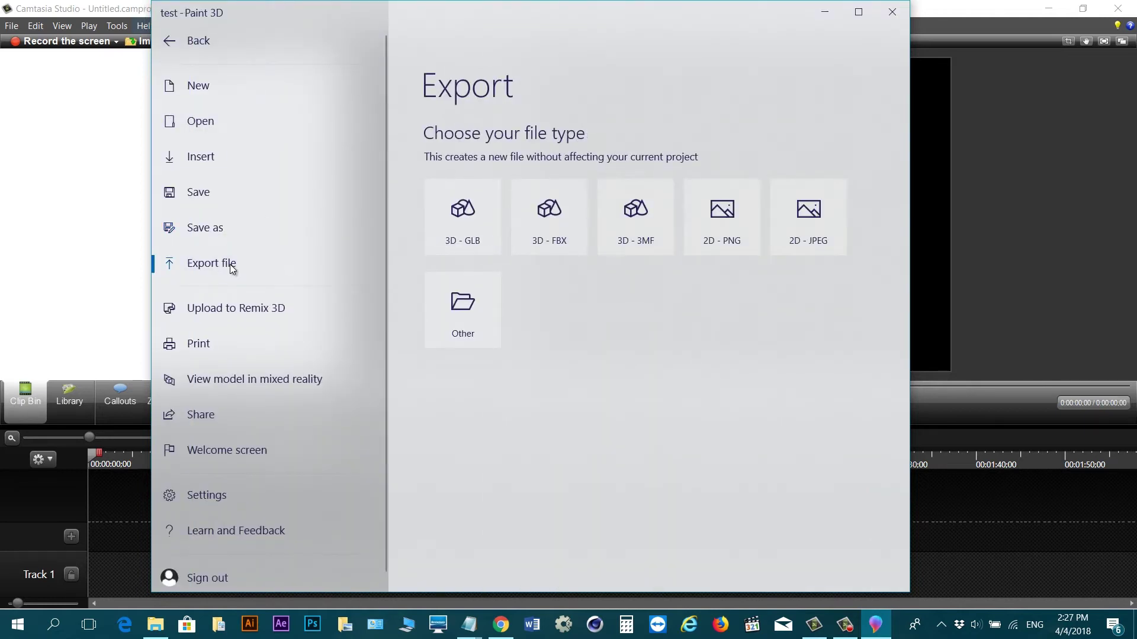
left_click(467, 243)
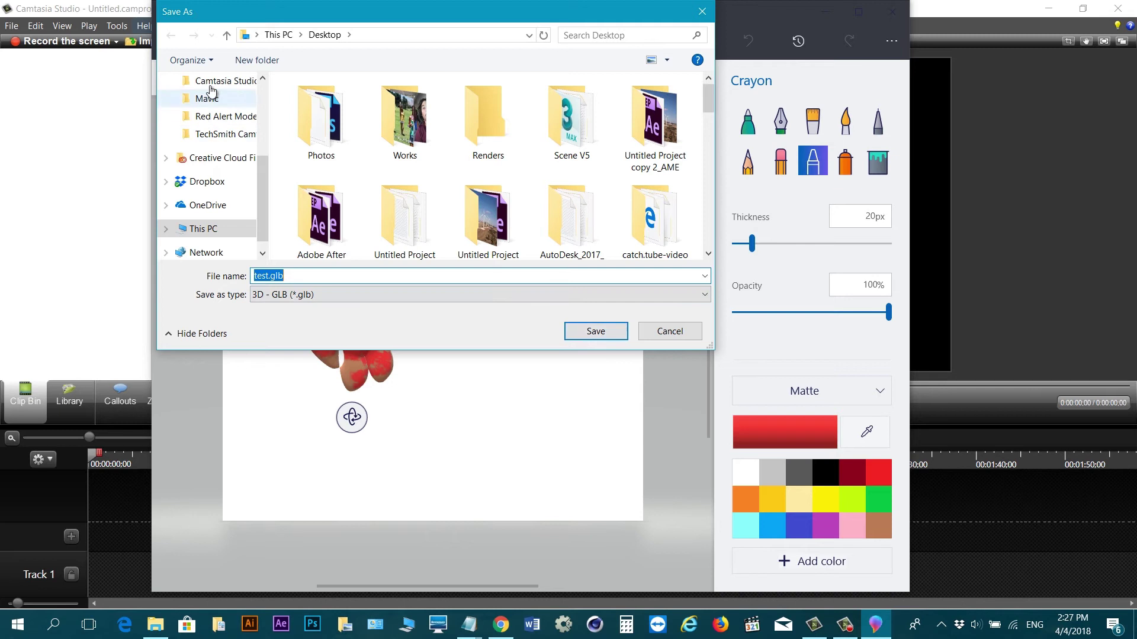
left_click(612, 334)
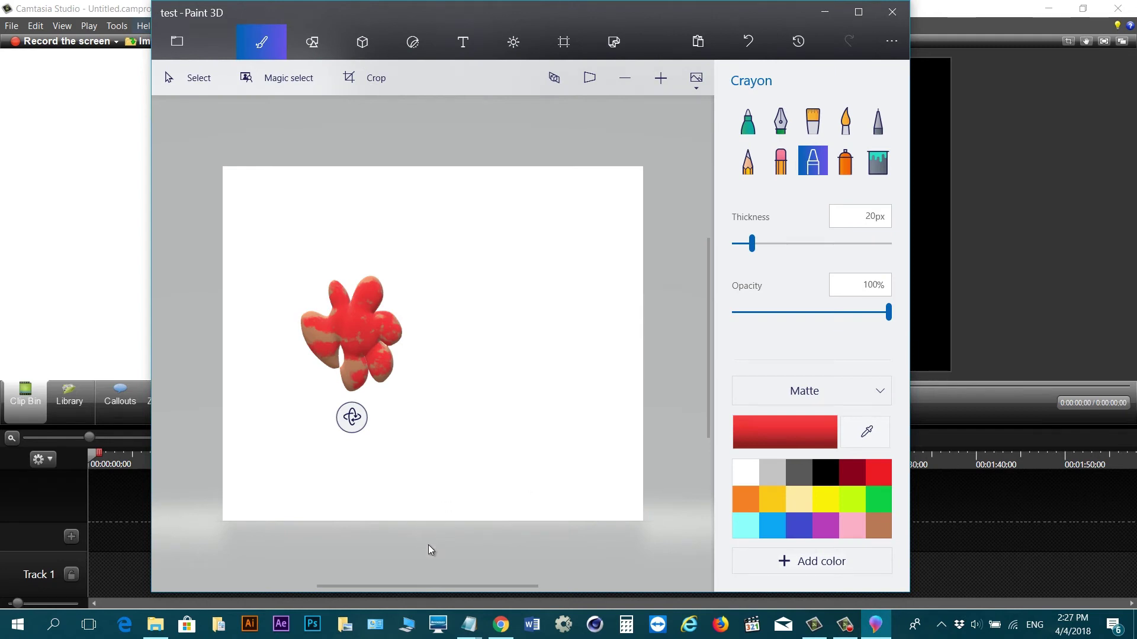
- Switch to Chrome and validate test.glb from the Desktop with Facebook's 3D Asset Validation Tool
mouse_move(507, 620)
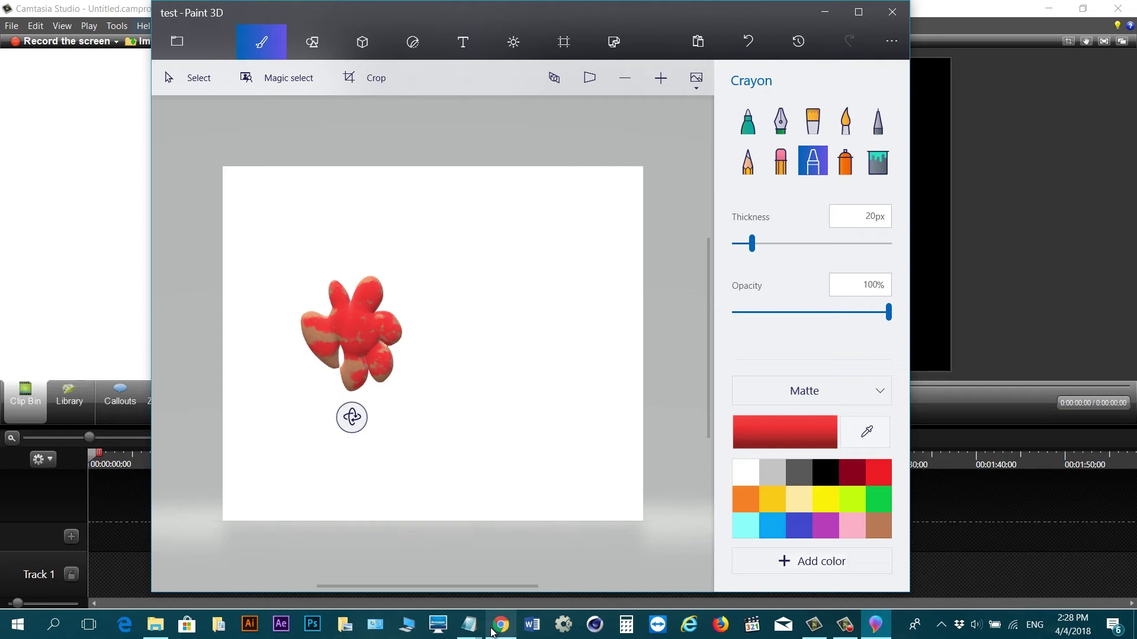
left_click(500, 629)
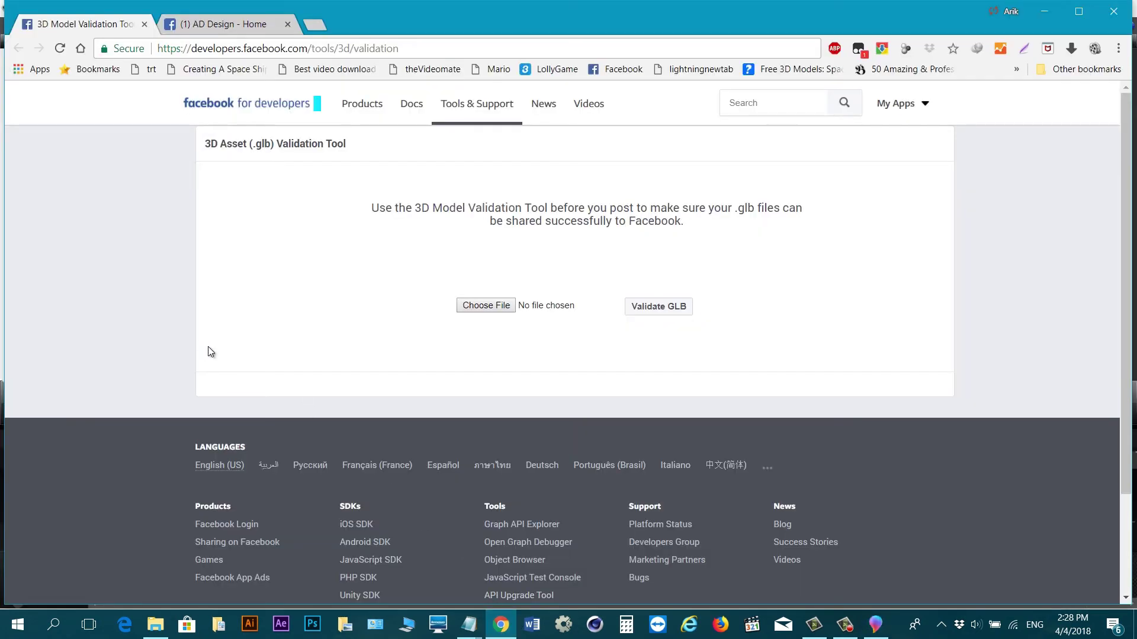
left_click(488, 306)
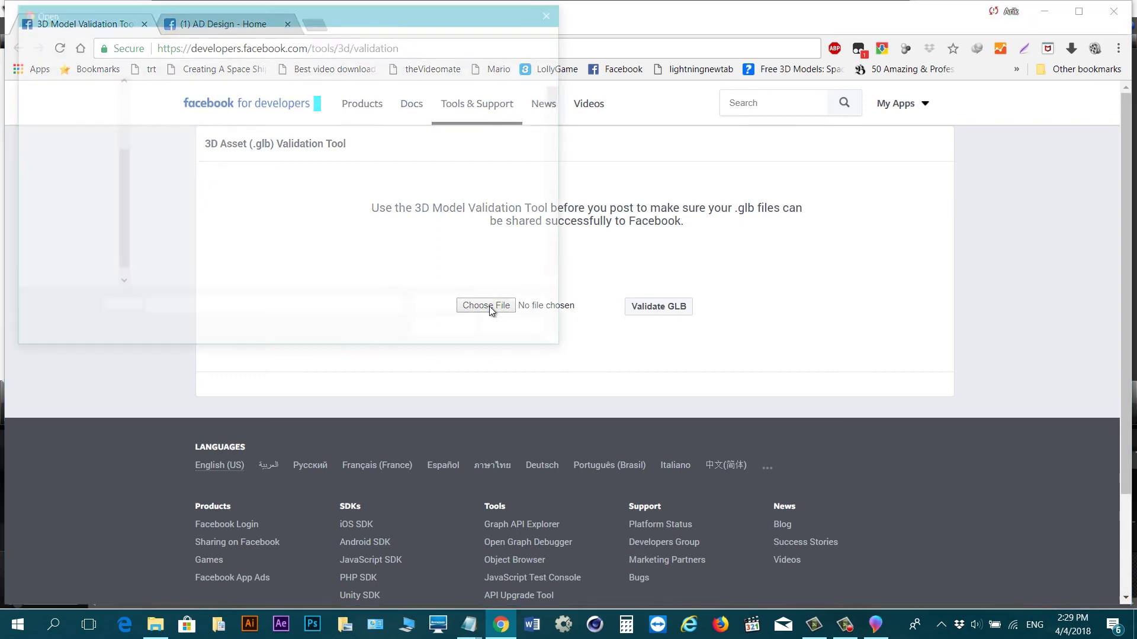
left_click(188, 137)
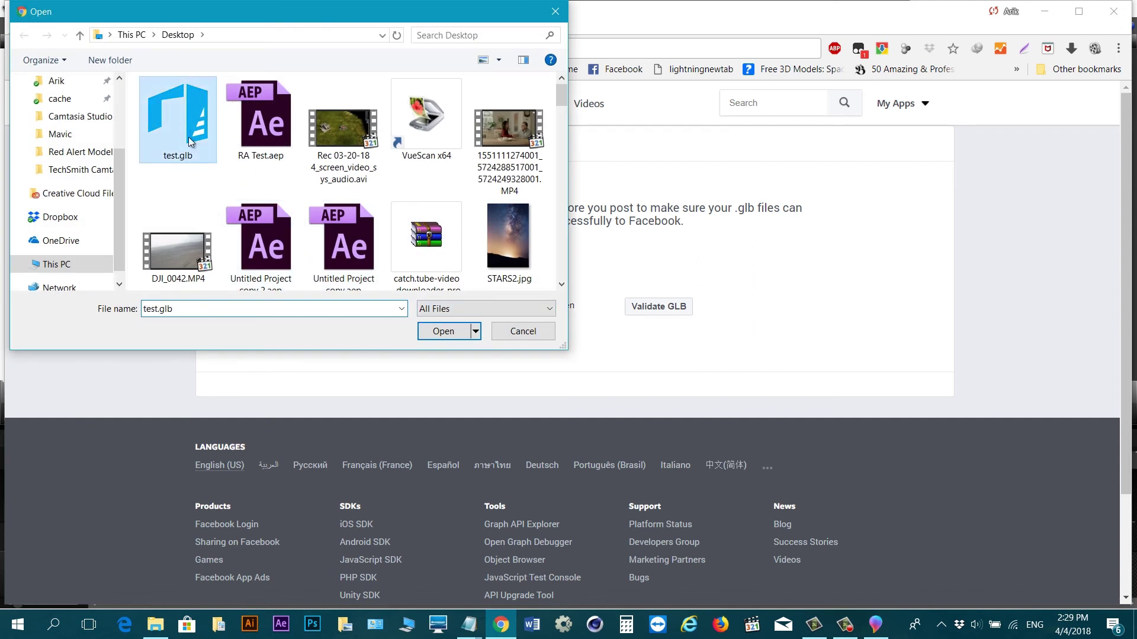
left_click(444, 332)
left_click(670, 312)
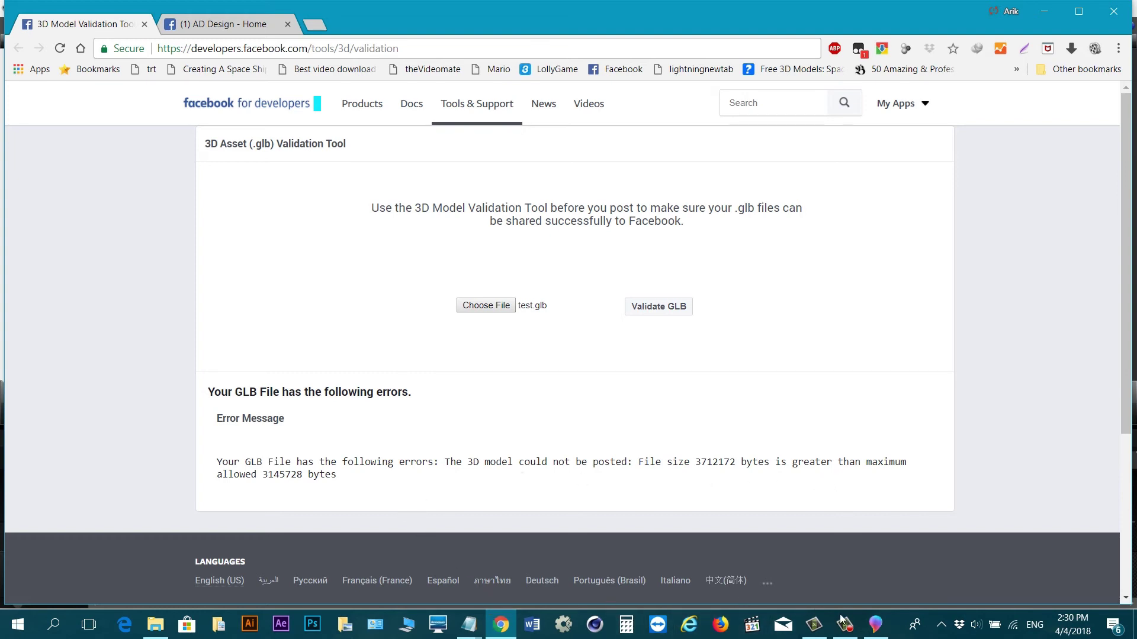
- Return to Paint 3D and undo the red crayon painting on the doodle
left_click(876, 629)
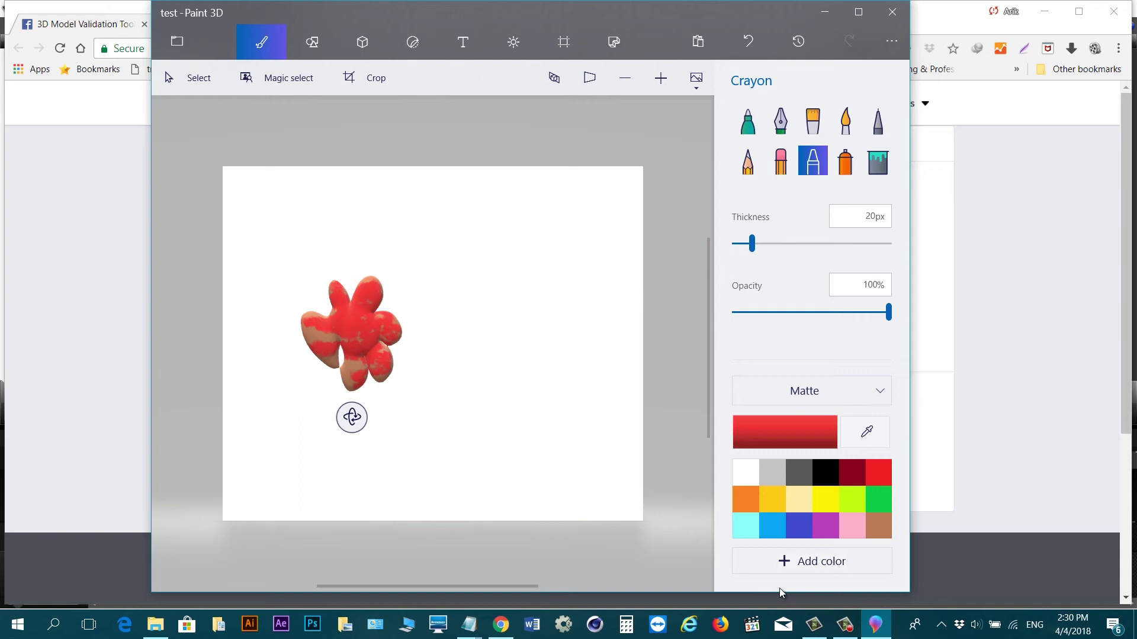
key("ctrl+z")
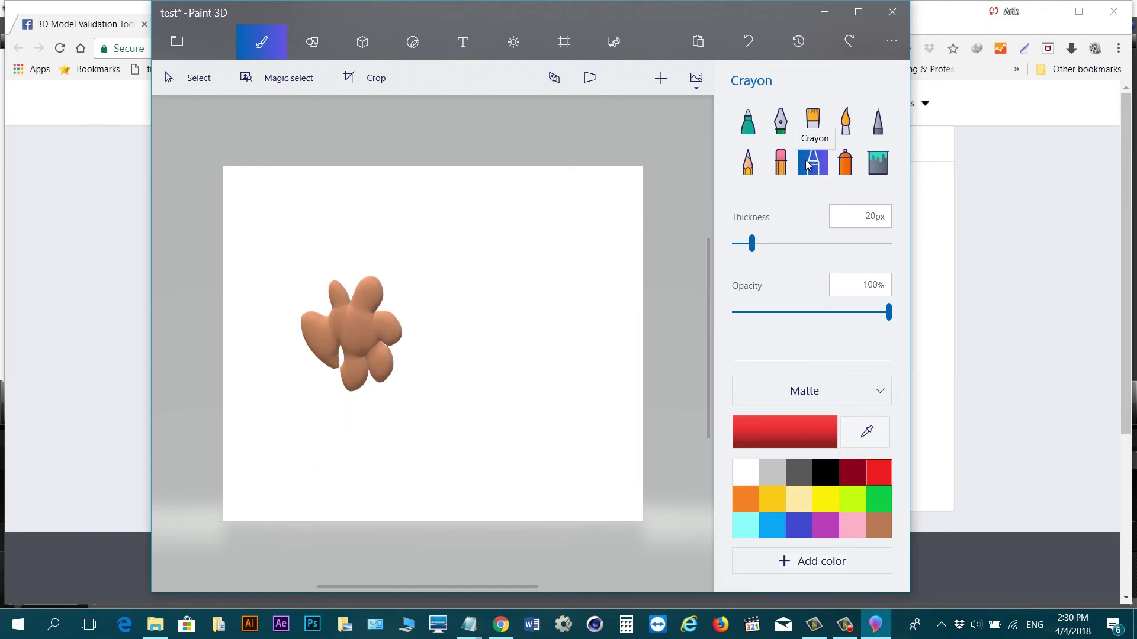
- Export the unpainted model as a 3D GLB file, overwriting test.glb on the Desktop
left_click(187, 44)
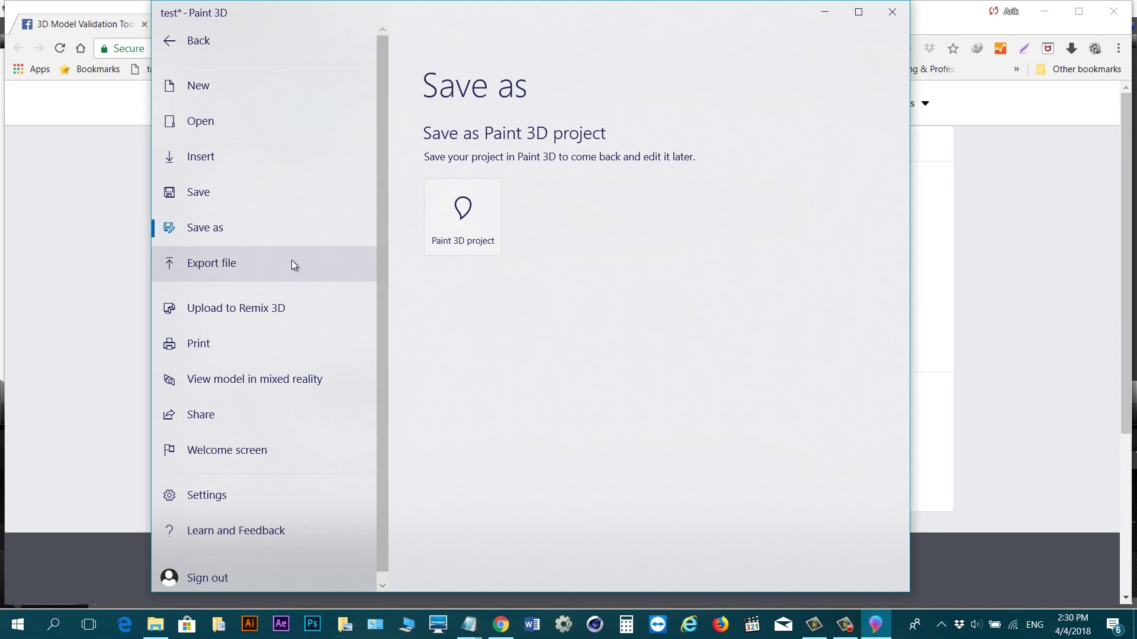
left_click(293, 264)
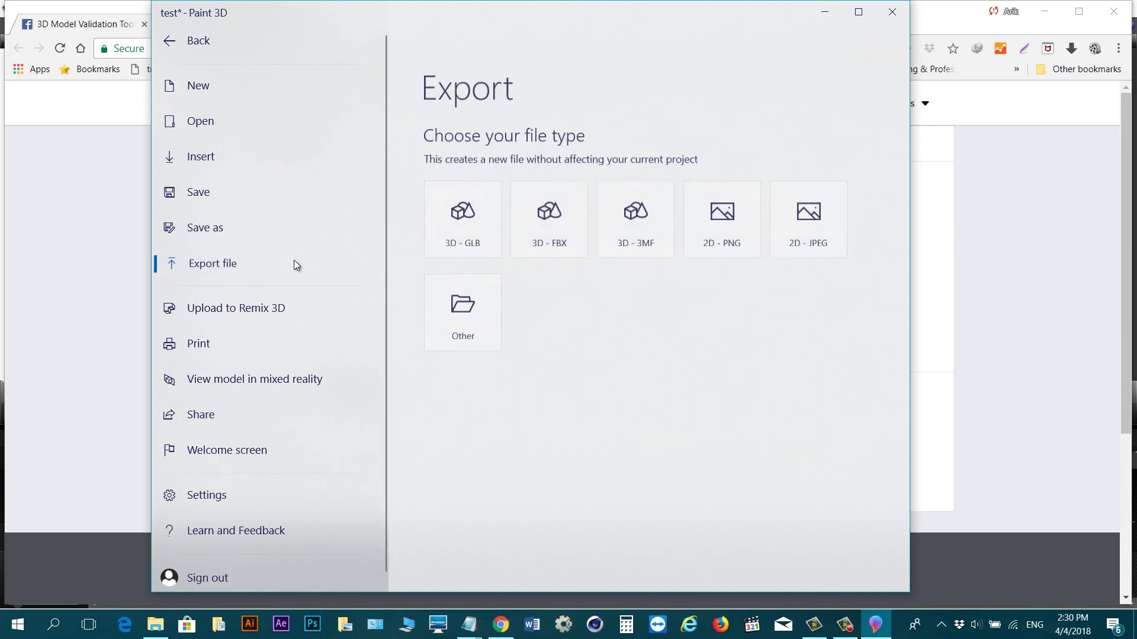
left_click(462, 225)
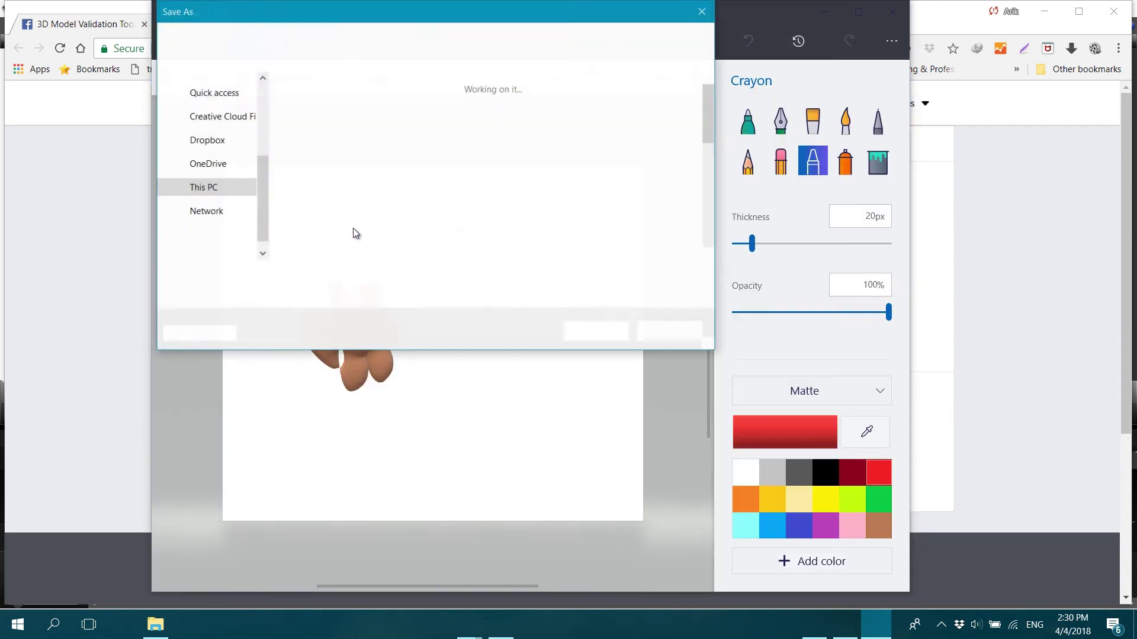
left_click(337, 139)
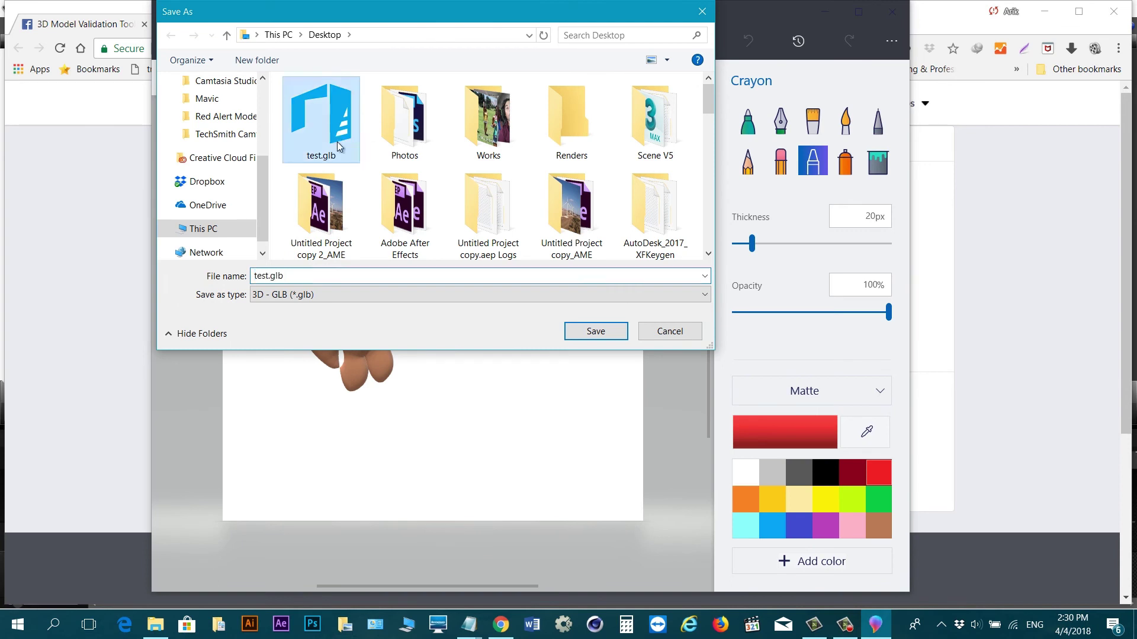
left_click(579, 341)
left_click(620, 314)
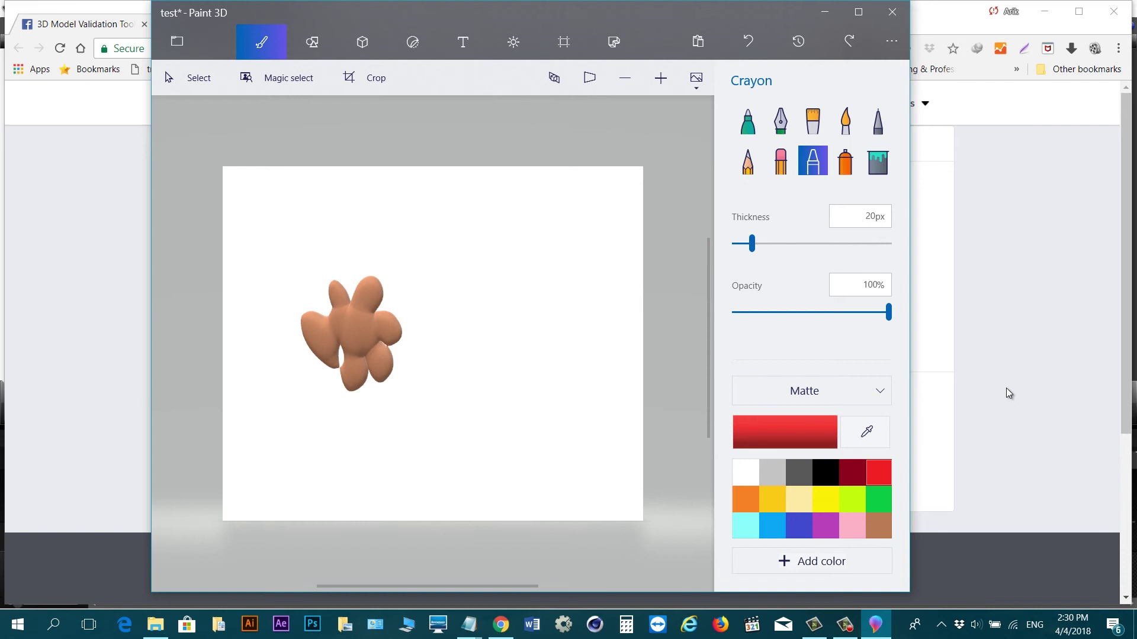
- Switch to Chrome and validate the re-exported test.glb with Facebook's 3D Asset Validation Tool
key("alt+Tab")
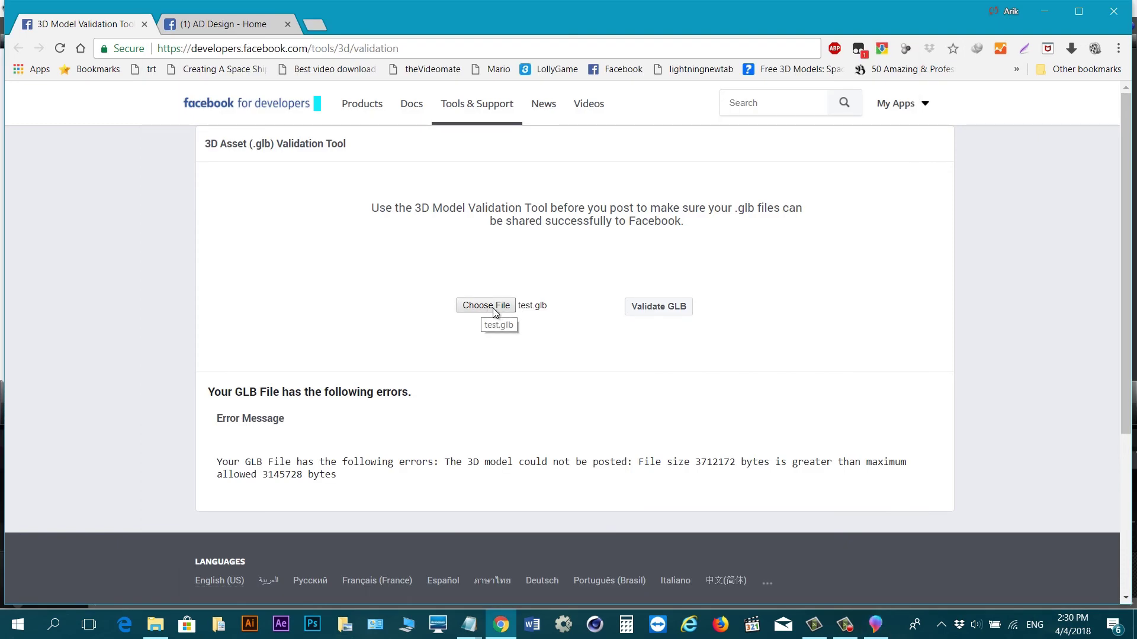
left_click(662, 309)
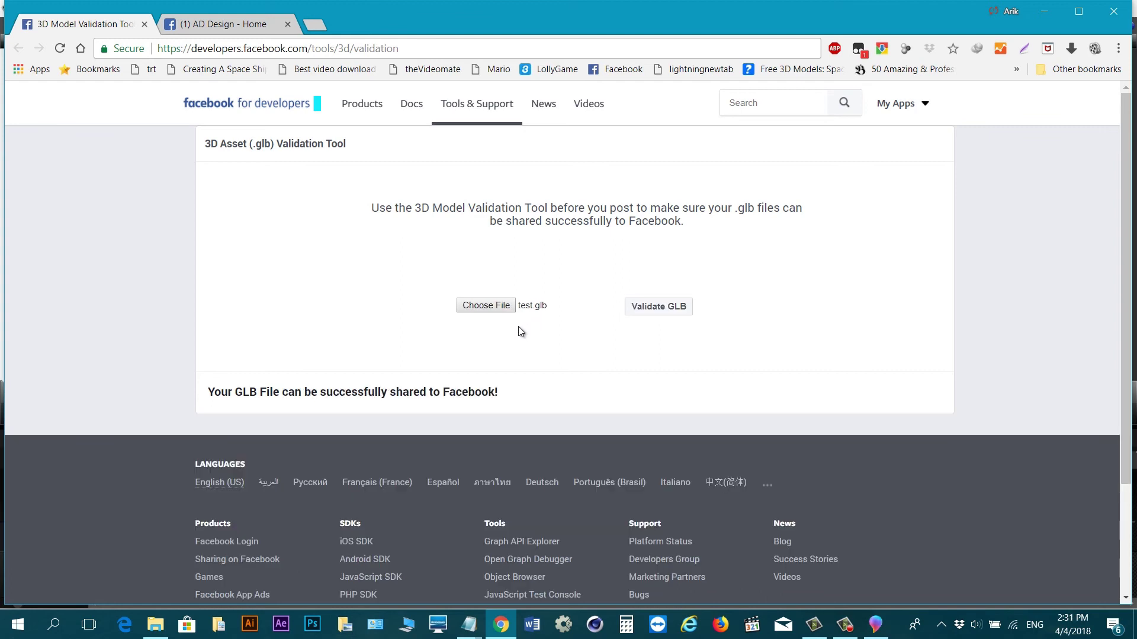
- Start a new post on the AD Design Facebook page and attach test.glb from the Desktop folder in File Explorer
left_click(225, 24)
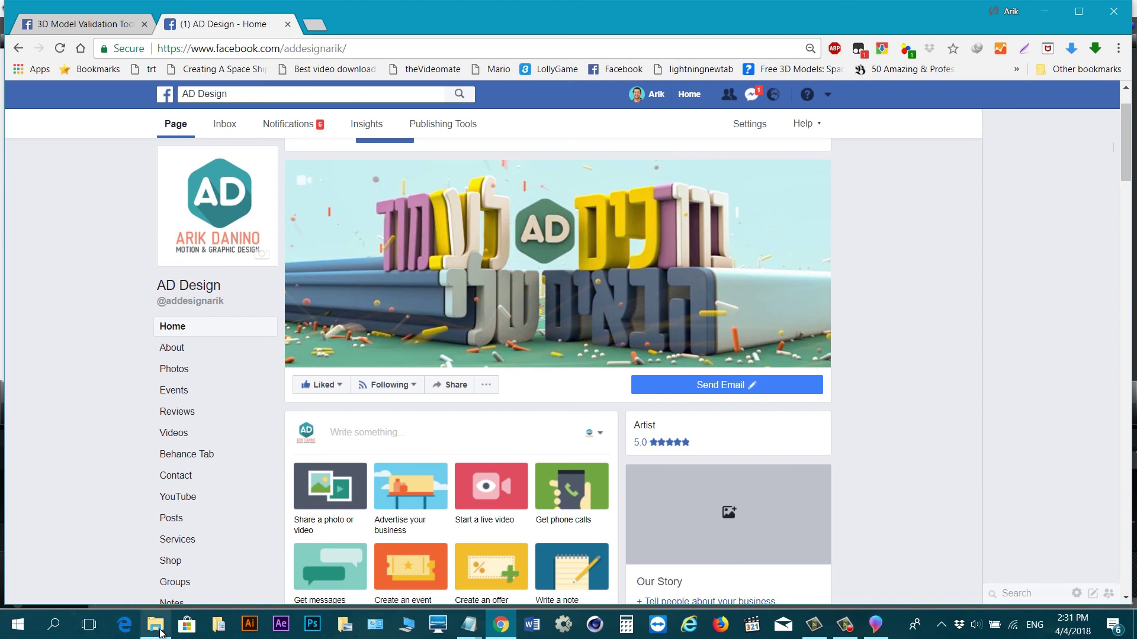
left_click(164, 631)
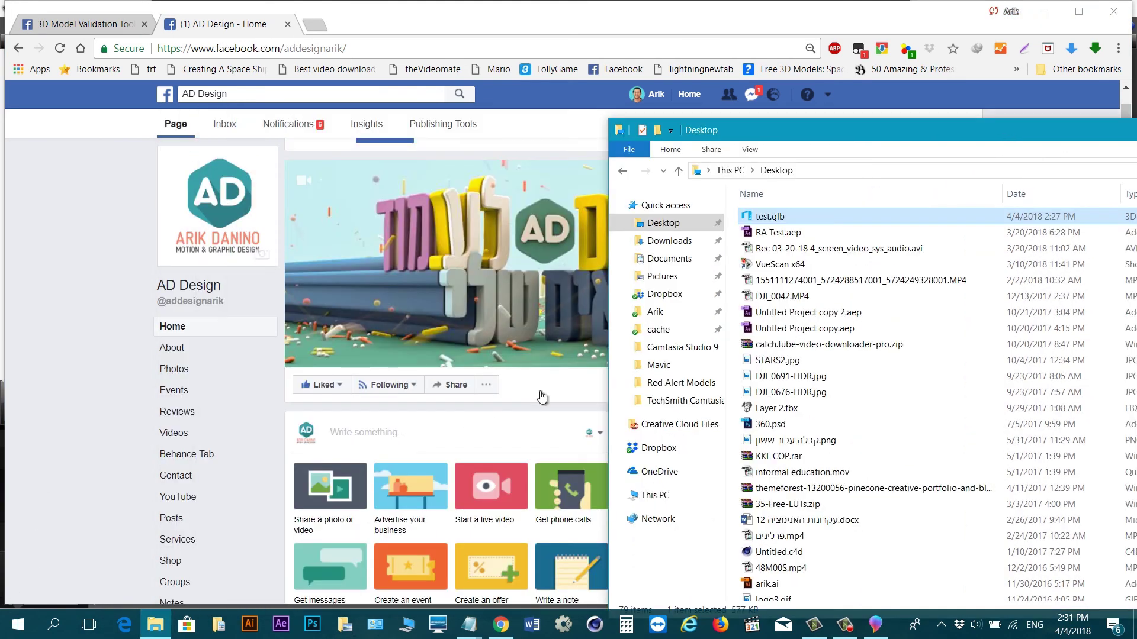
left_click(414, 434)
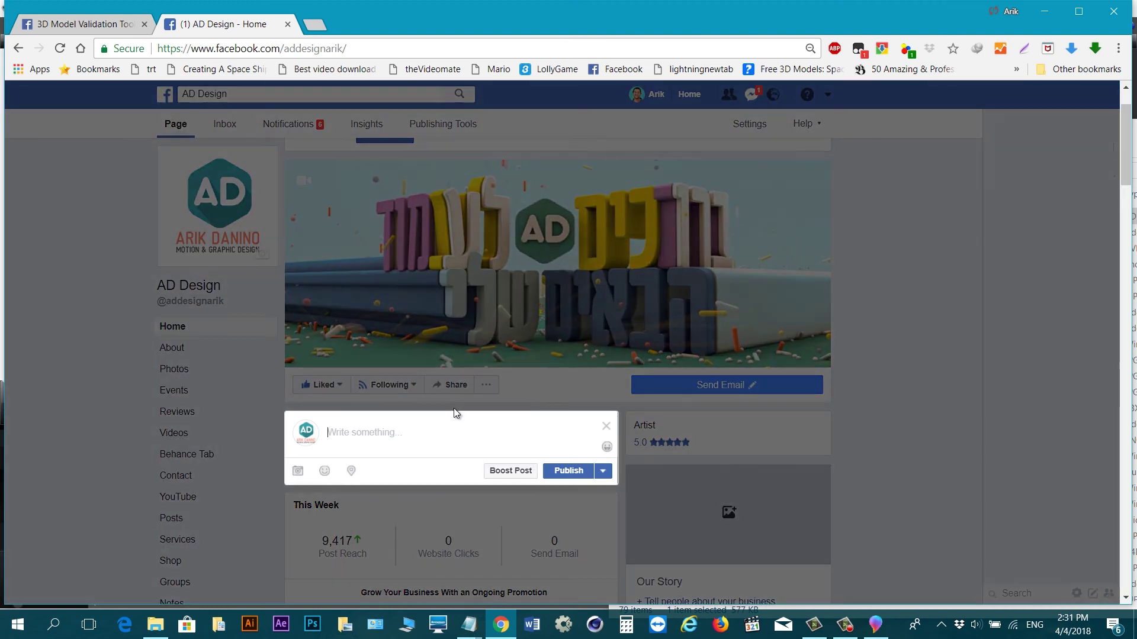
left_click(155, 624)
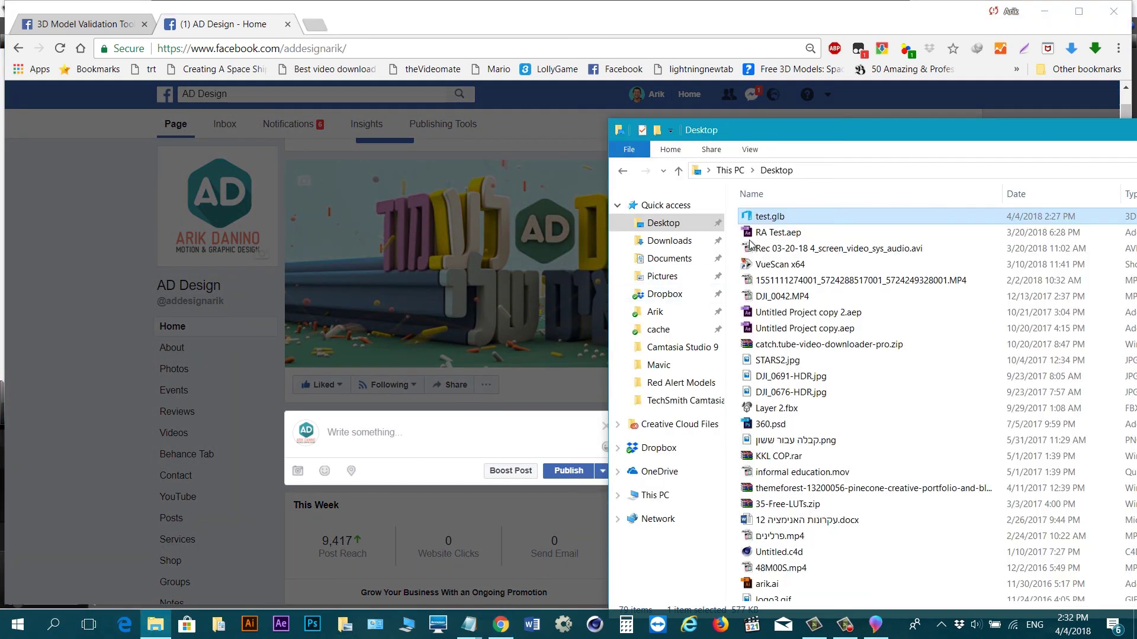
left_click_drag(760, 220, 470, 454)
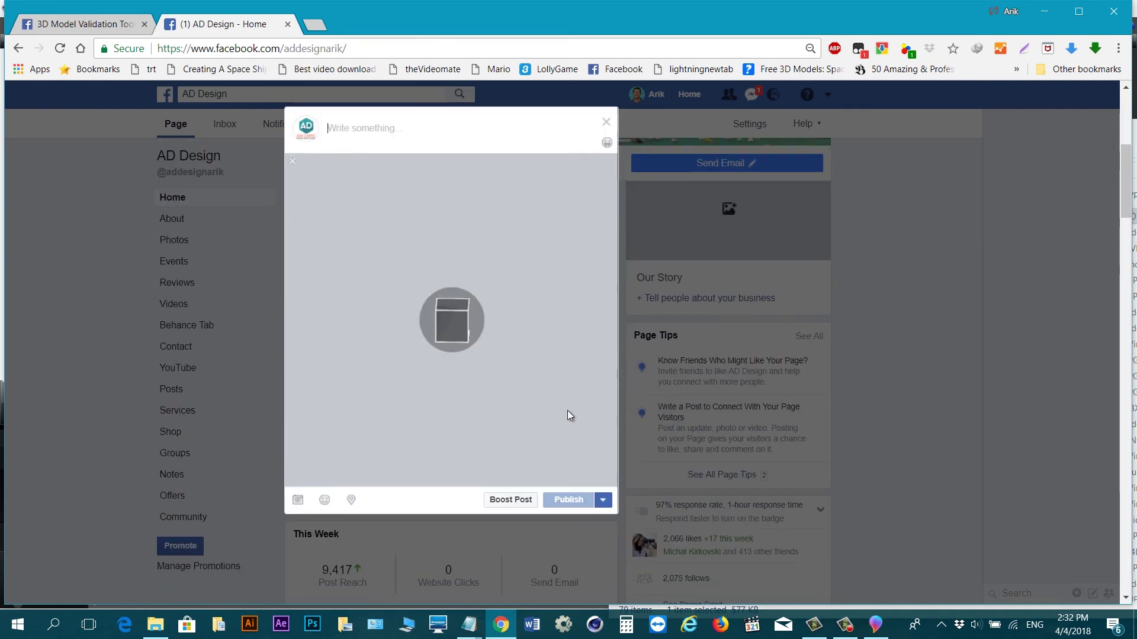